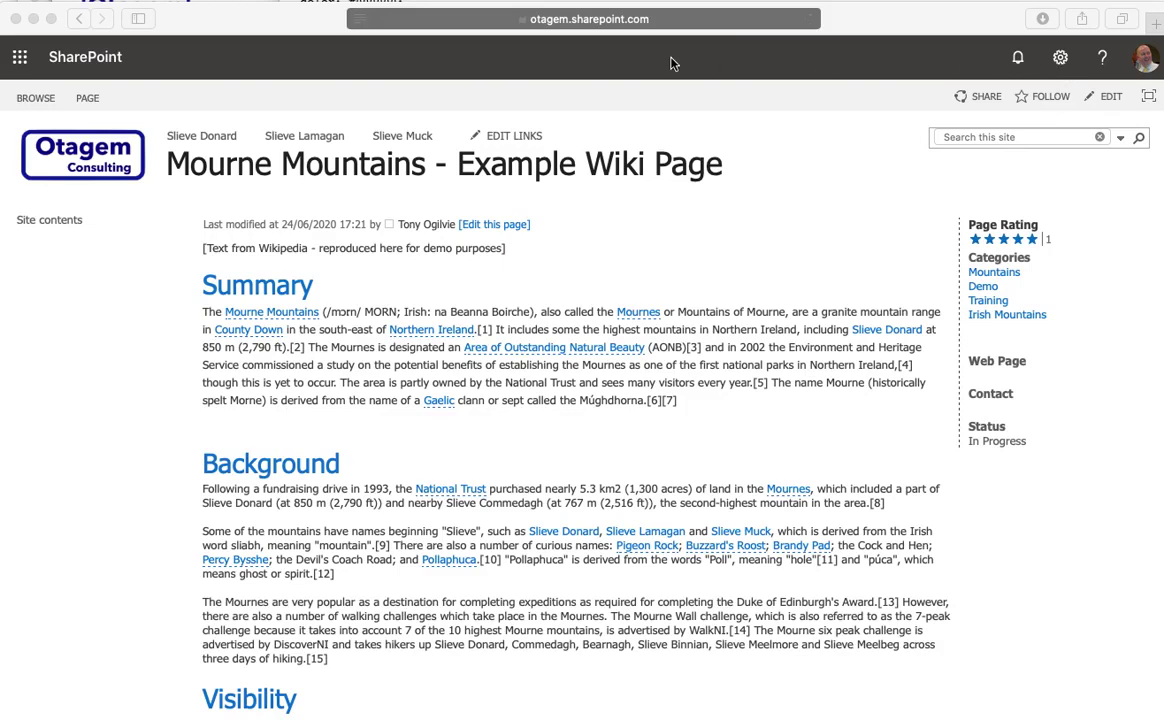
Show all themes and preview the rainbow and pastel theme tiles.
click(1061, 58)
click(1061, 60)
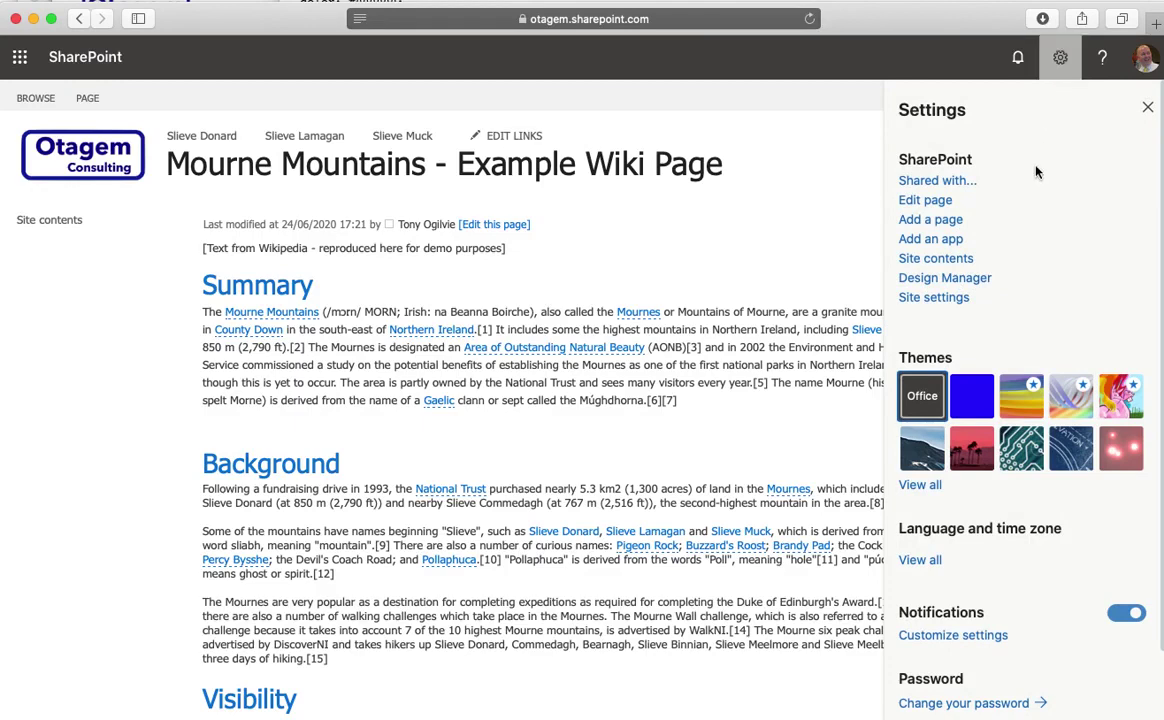
click(920, 485)
scroll(949, 488, down, 2)
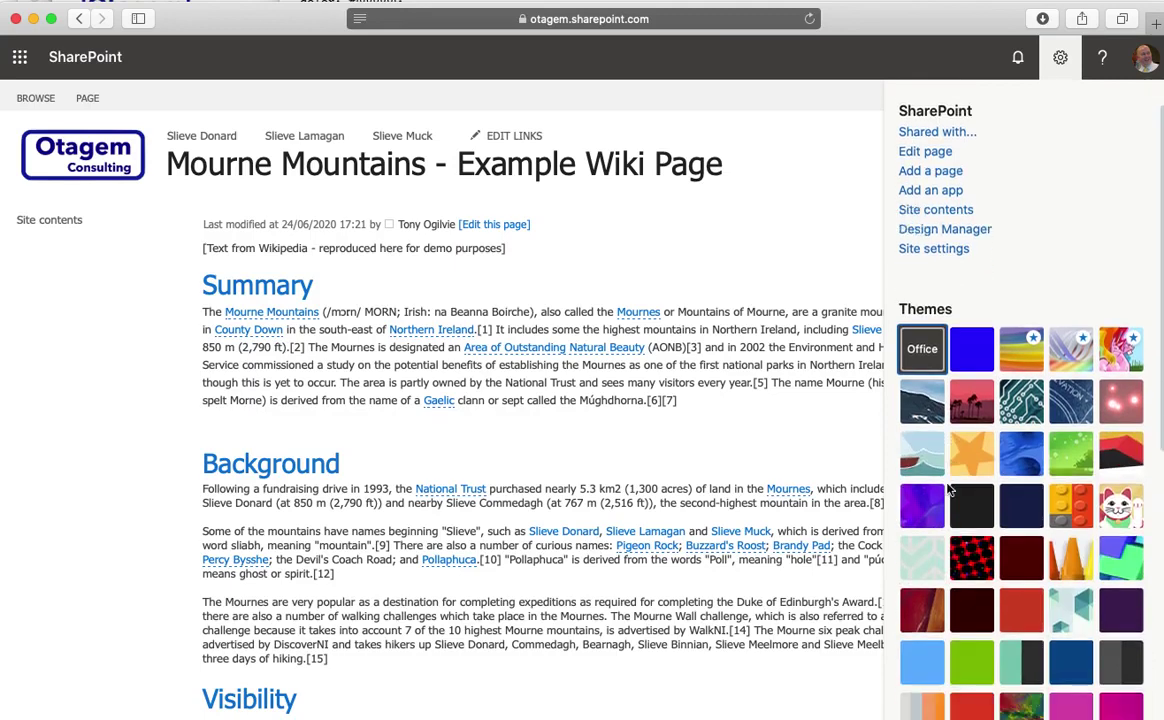
scroll(954, 420, down, 1)
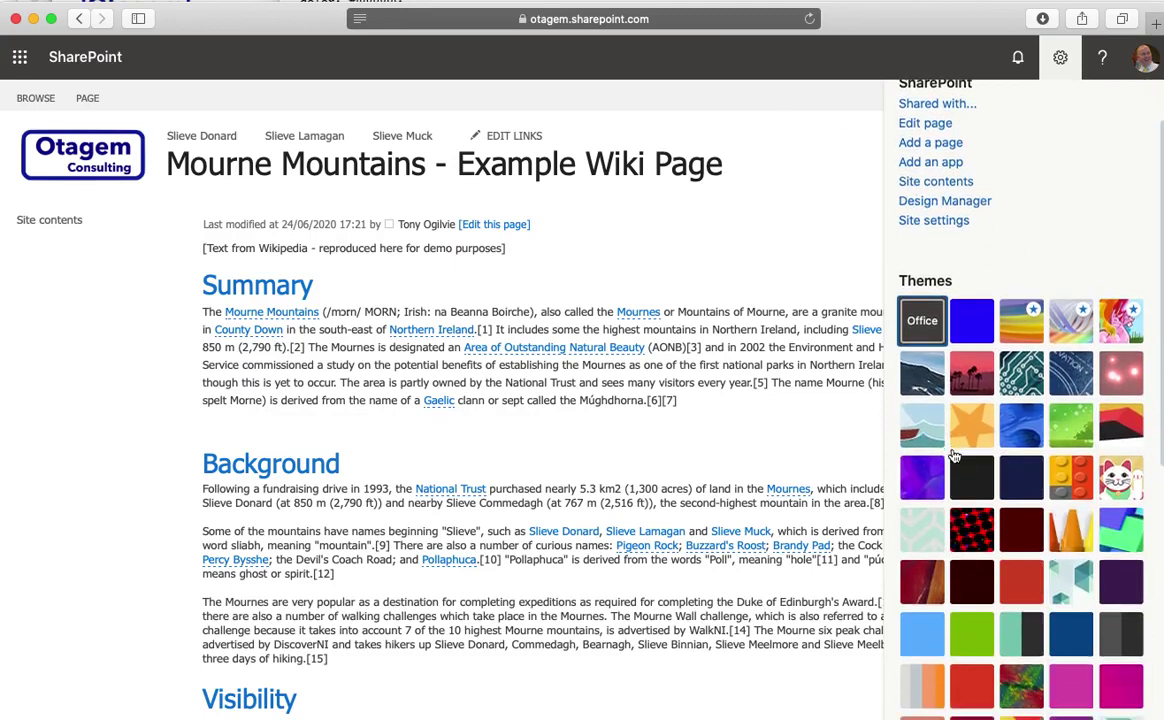
click(1021, 308)
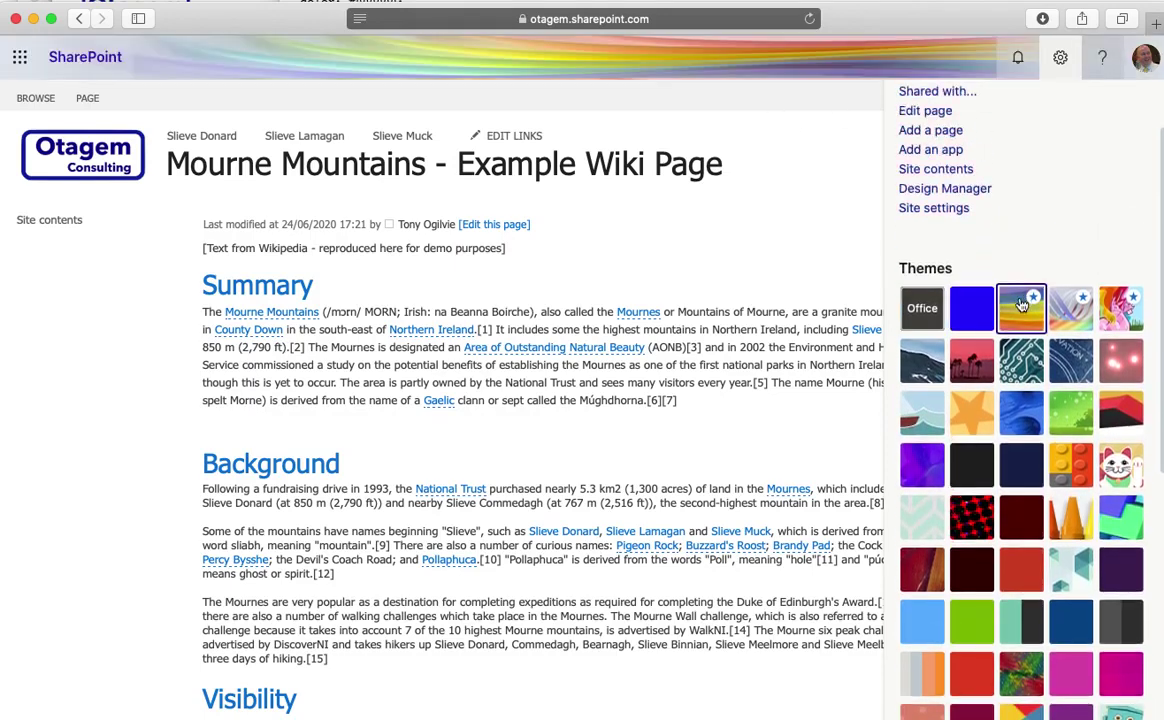
click(1070, 314)
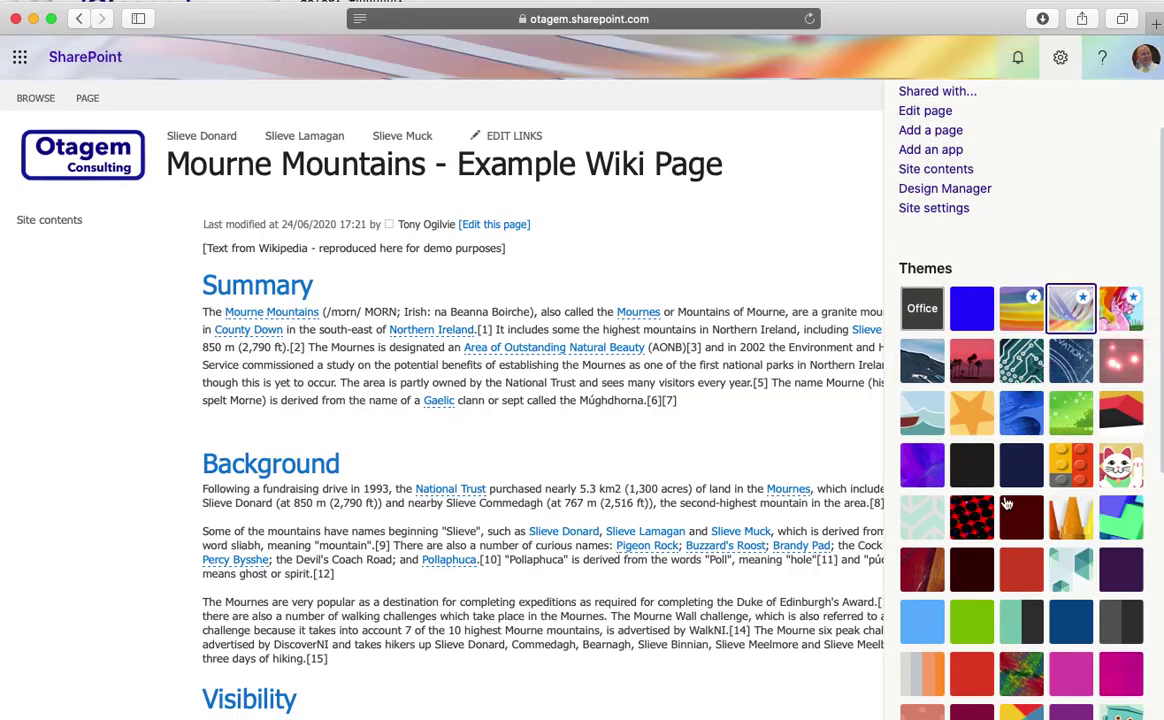
Preview the black and light blue themes, apply the solid dark-blue theme, then open Site Settings.
click(958, 477)
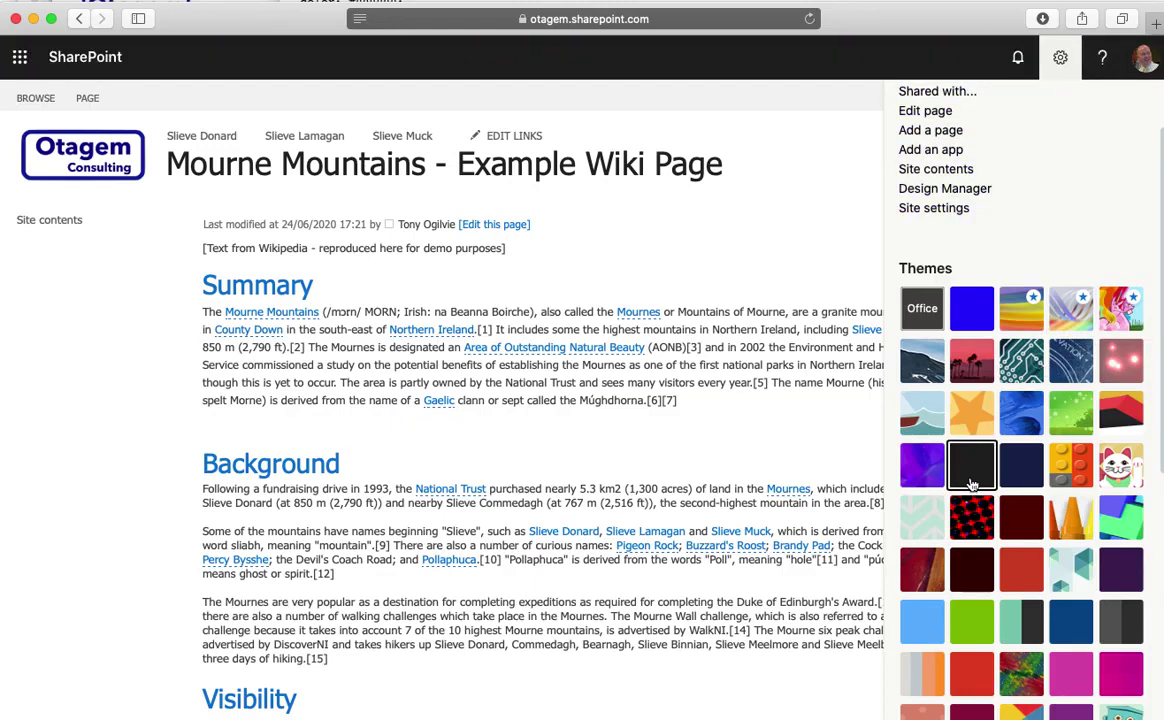
scroll(970, 484, down, 1)
click(927, 550)
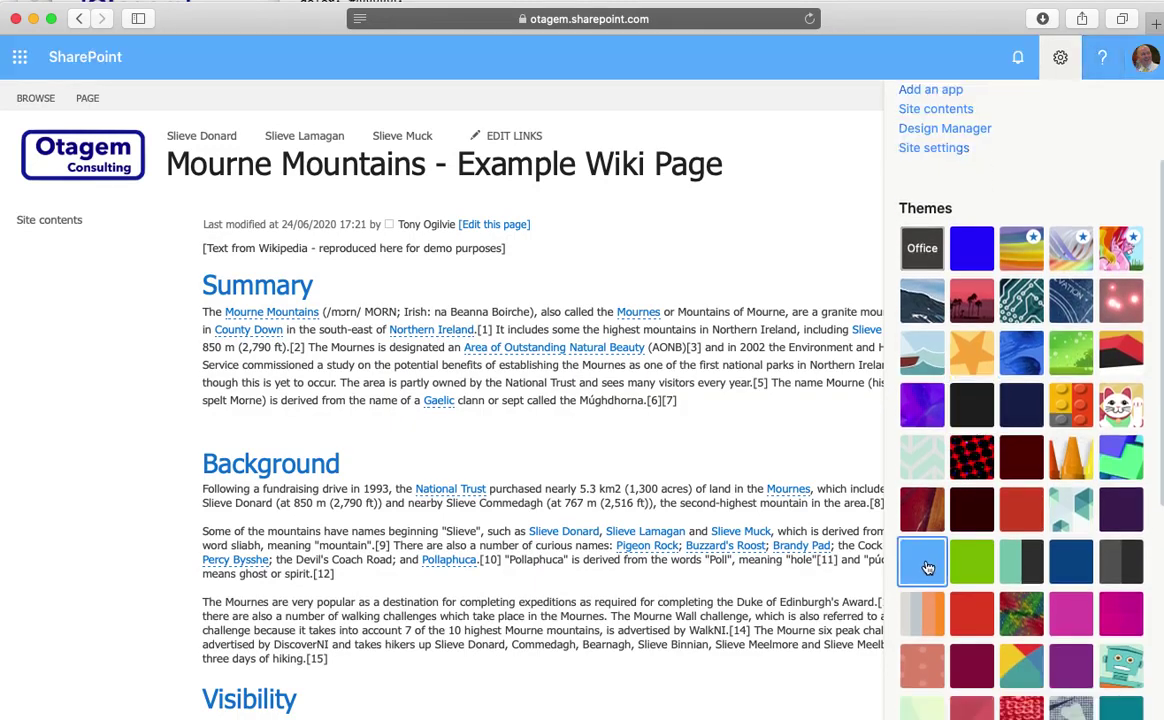
click(972, 248)
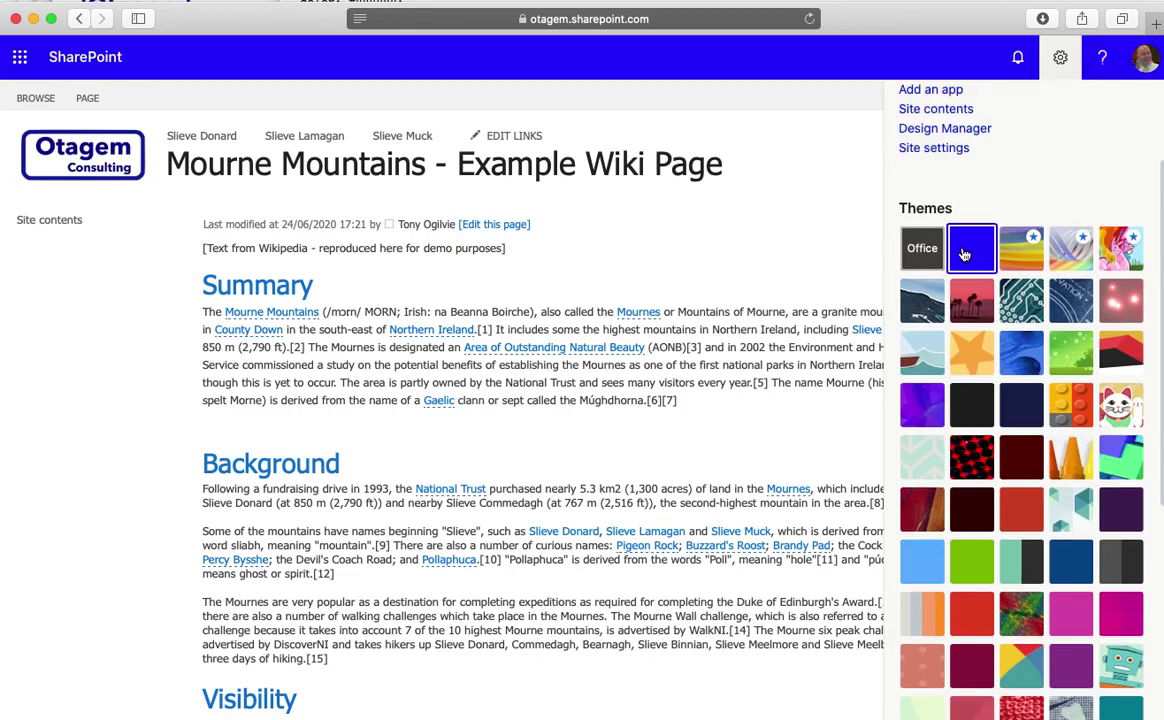
scroll(965, 225, up, 3)
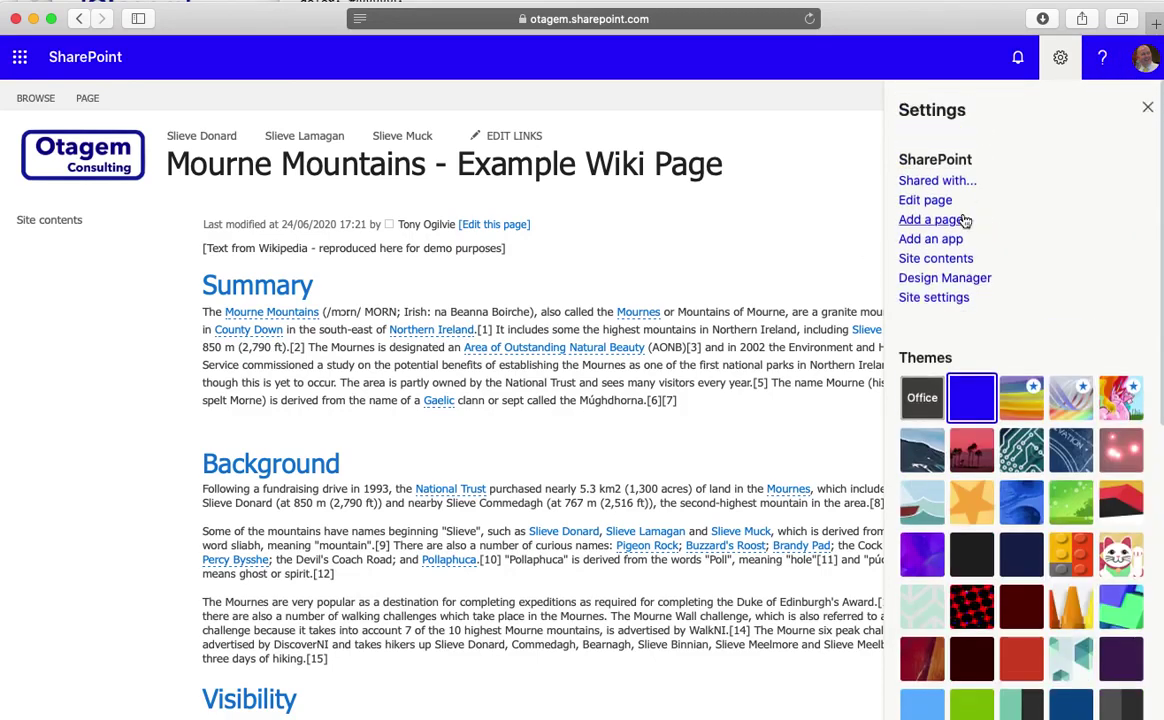
click(940, 302)
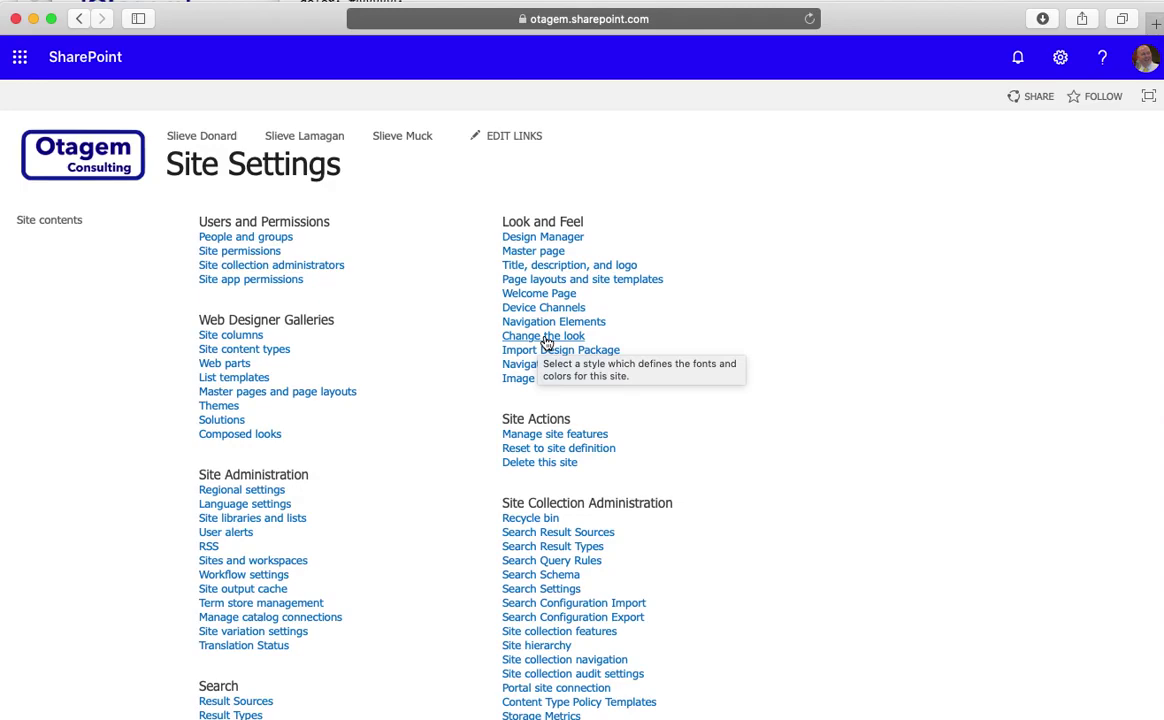
Under Change the look, scroll through the site-look gallery and pick the Immerse design.
click(547, 338)
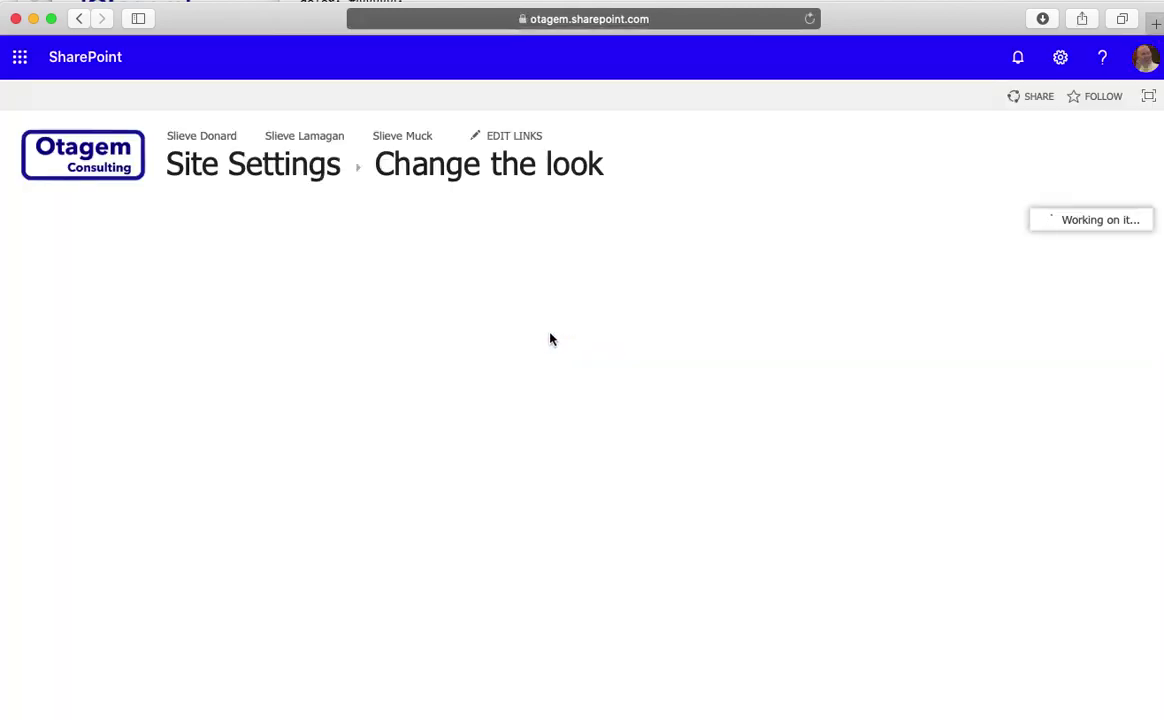
scroll(600, 480, down, 1)
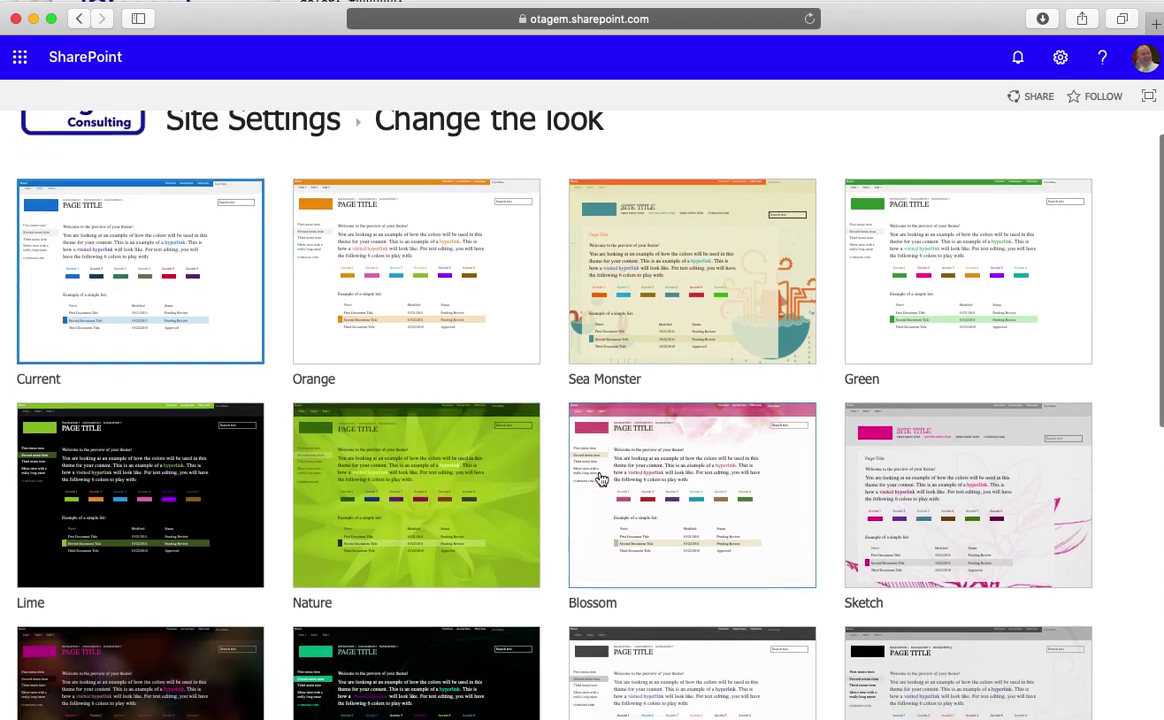
scroll(600, 480, down, 5)
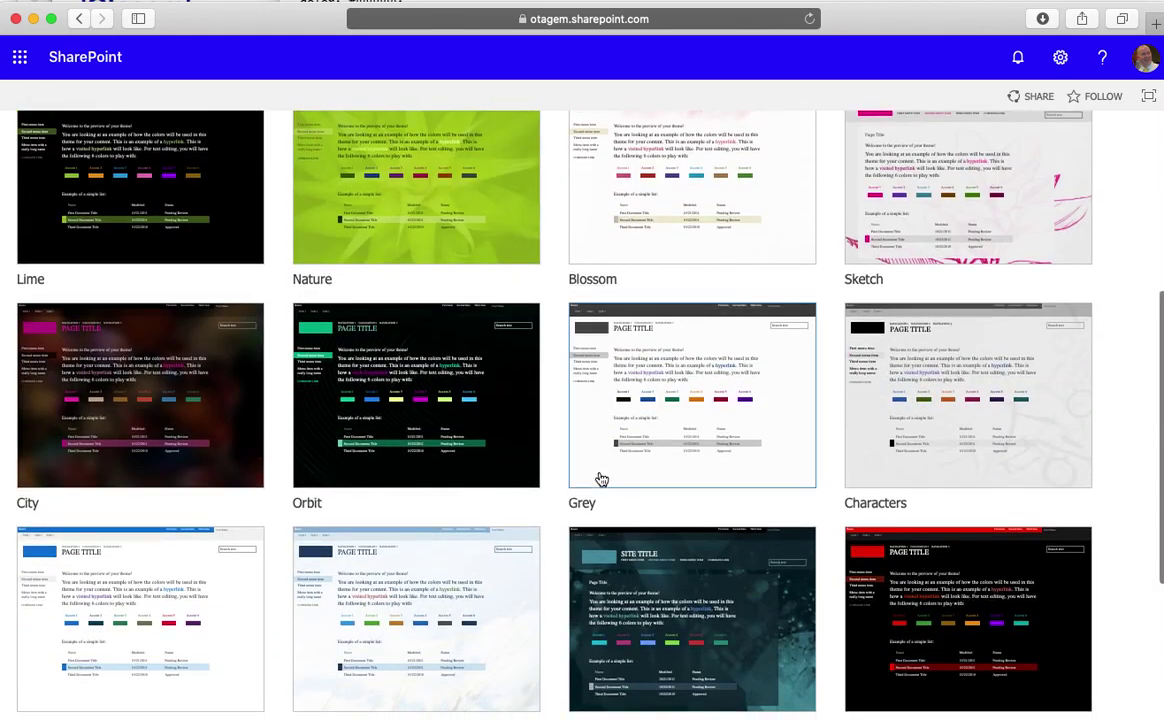
scroll(601, 480, down, 3)
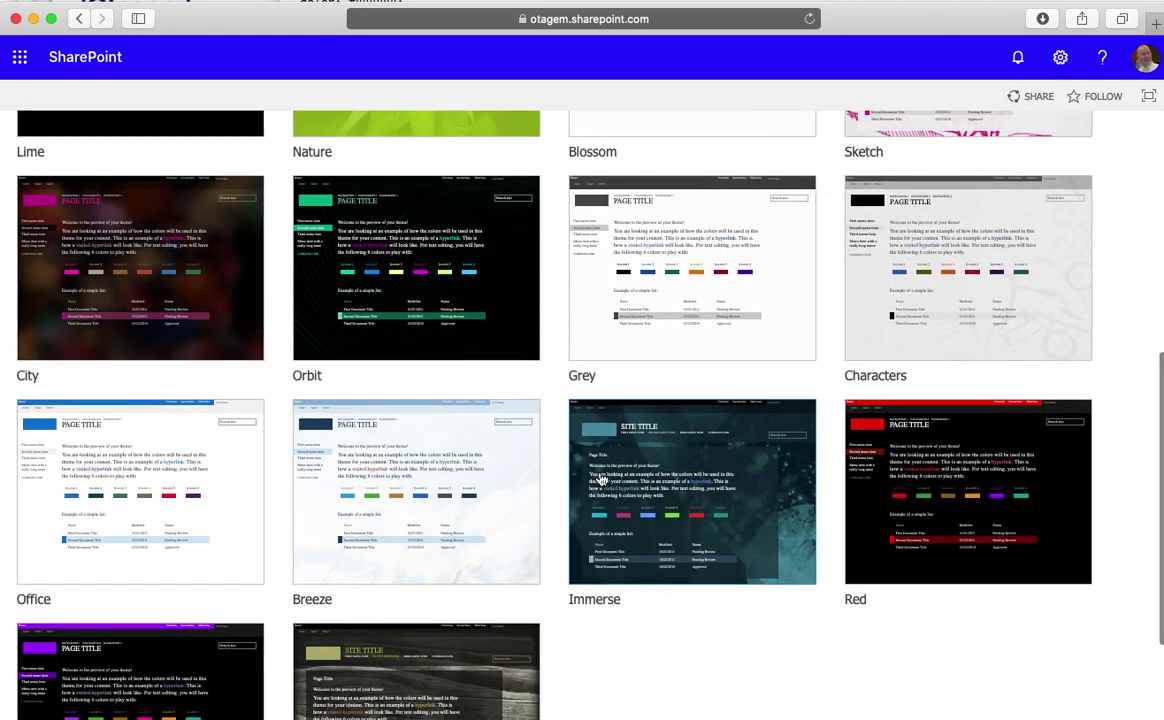
scroll(601, 480, down, 4)
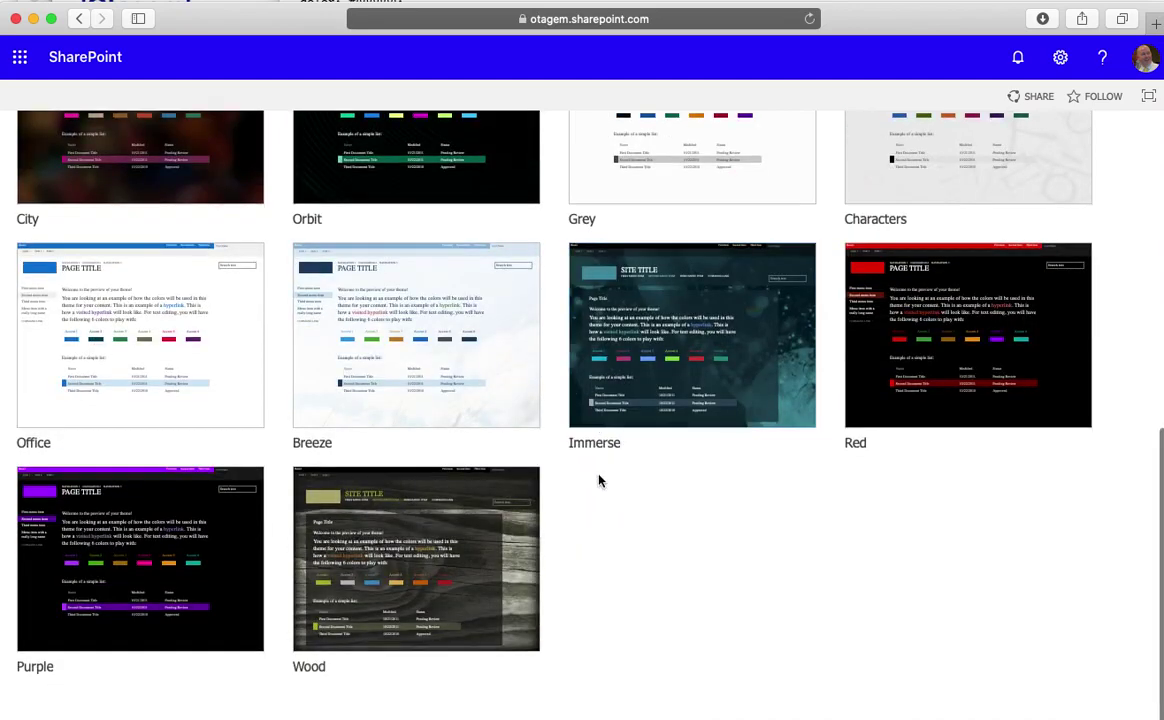
click(687, 338)
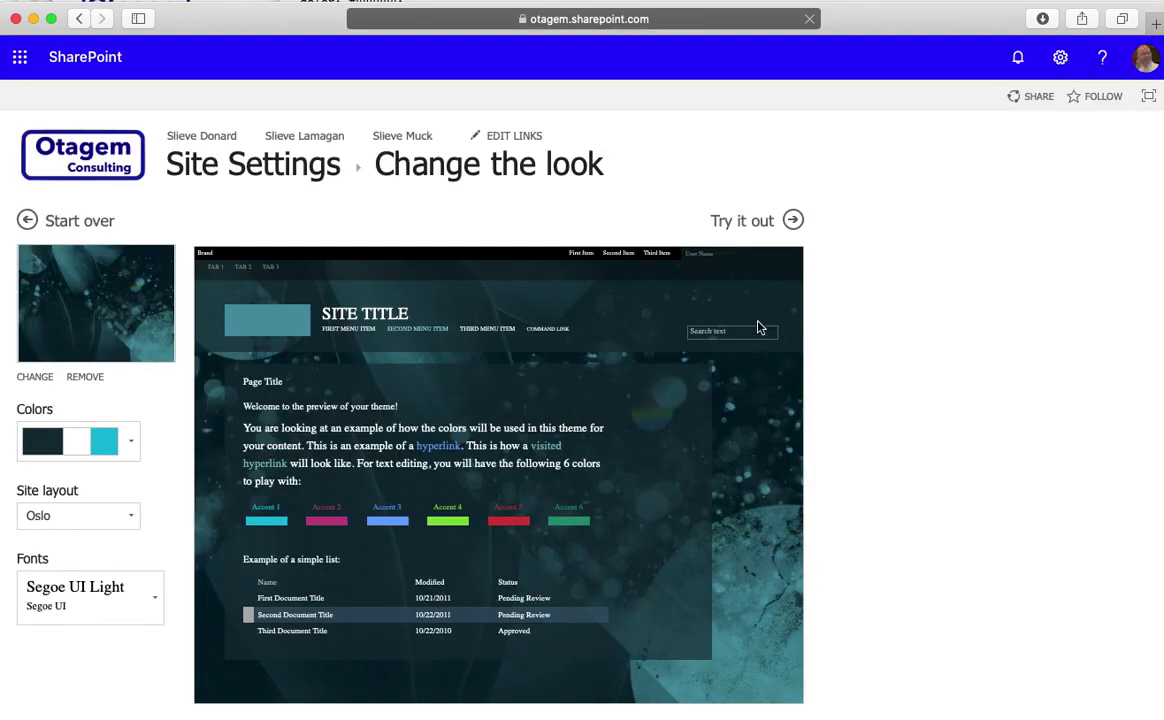
Try out and keep the Immerse look, then return to the Mourne Mountains wiki home page.
click(751, 230)
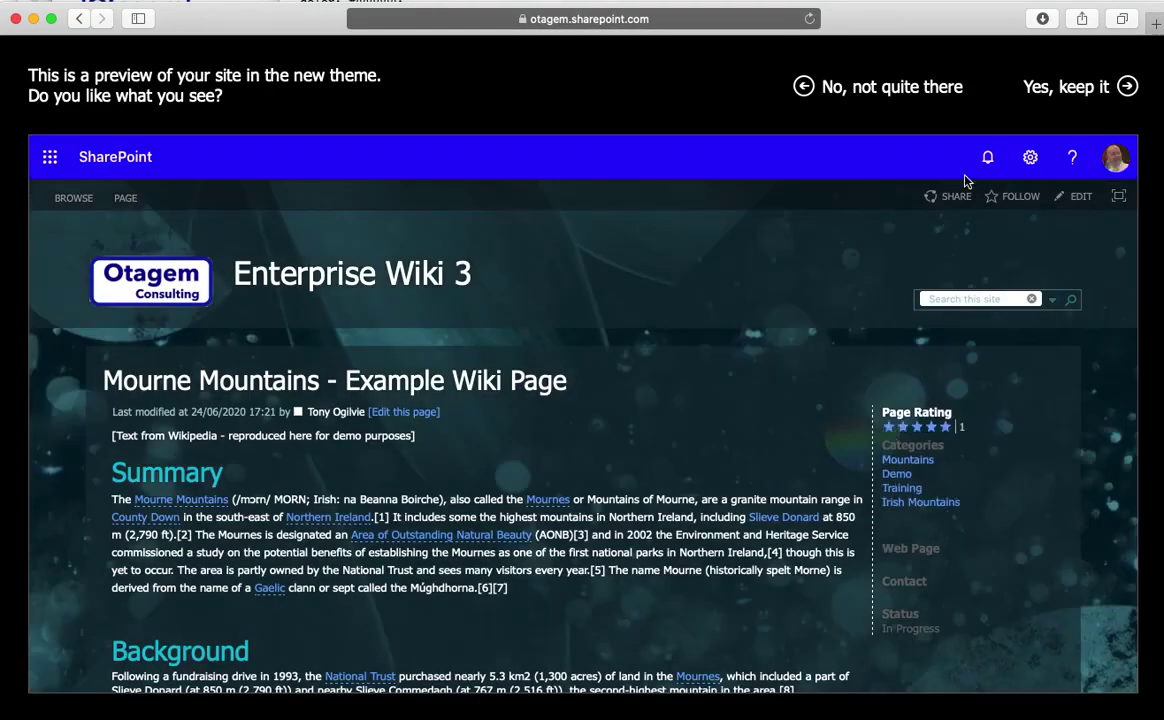
click(1058, 95)
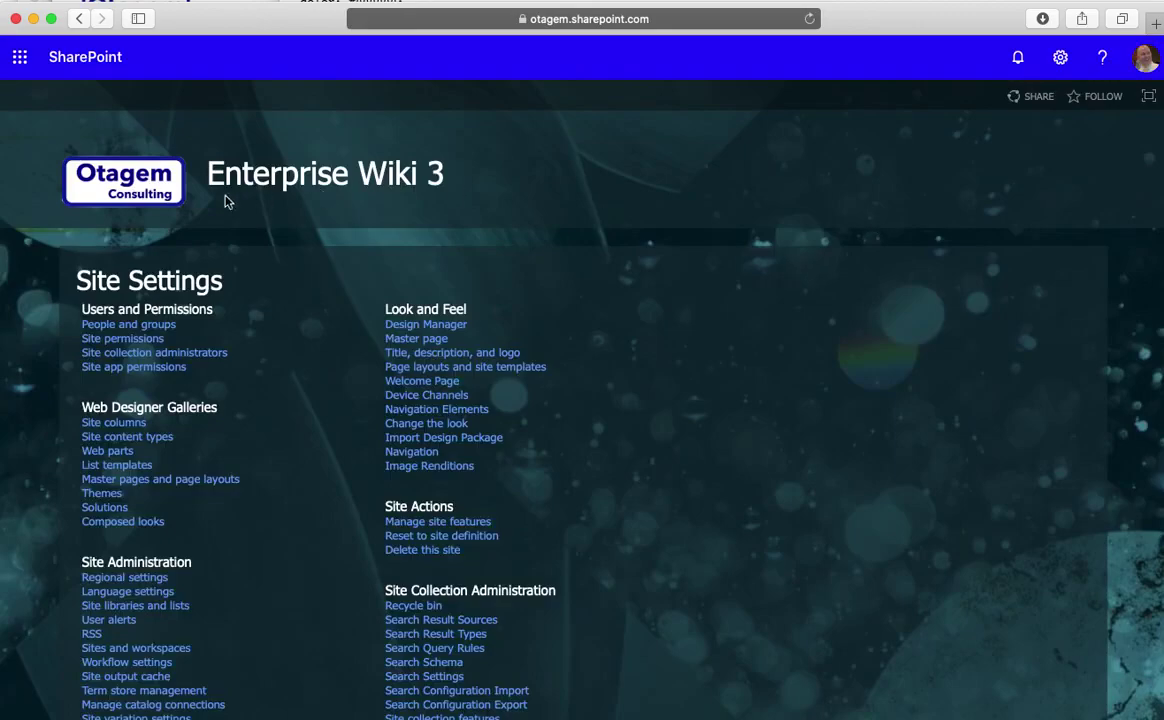
click(122, 176)
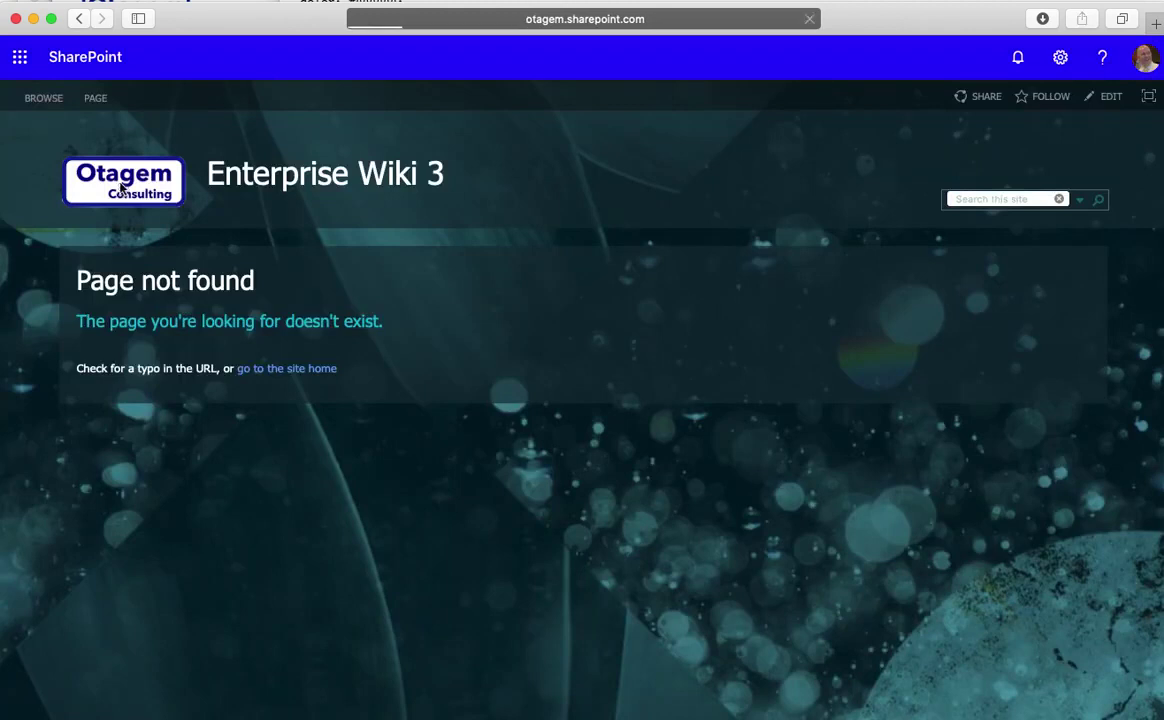
click(123, 186)
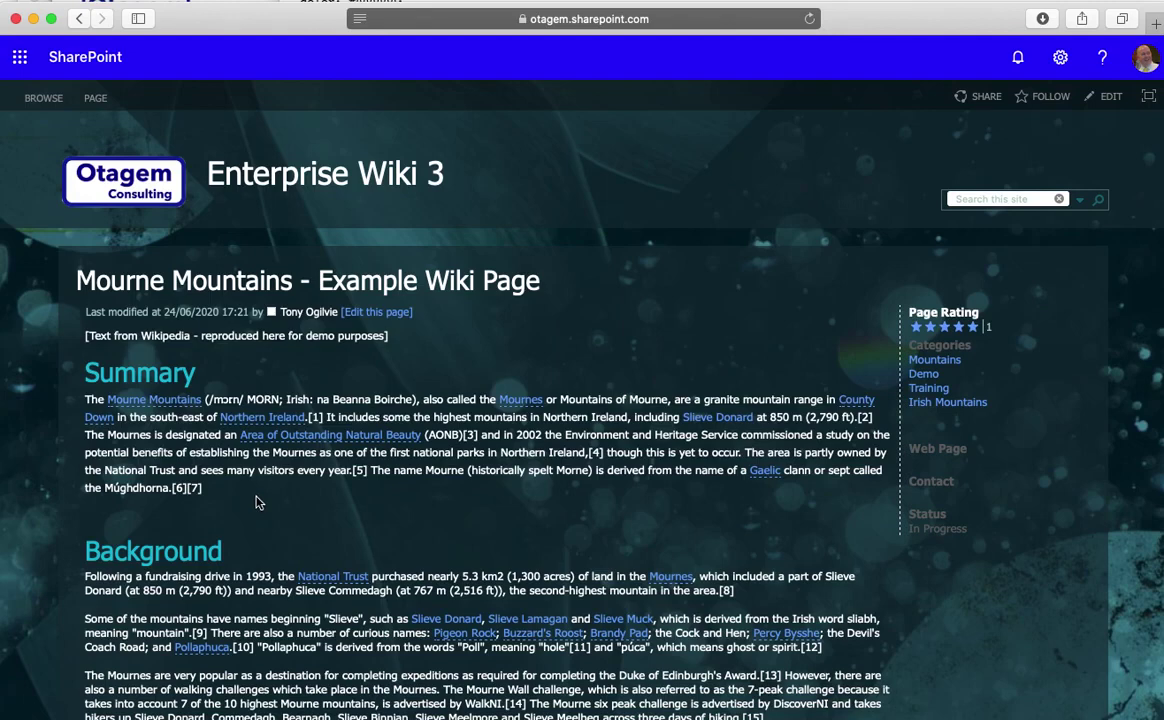
Go through Site Contents to the Site Assets library listing _demo_CSS and Otagem Logo.
click(1062, 60)
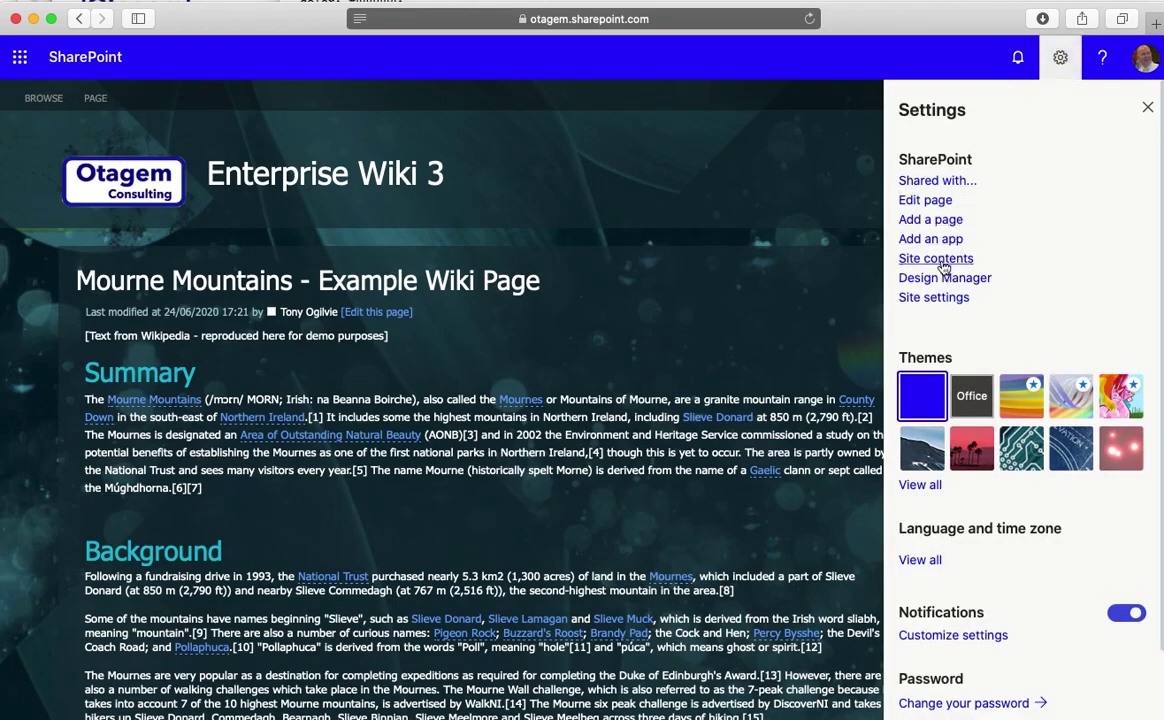
click(940, 262)
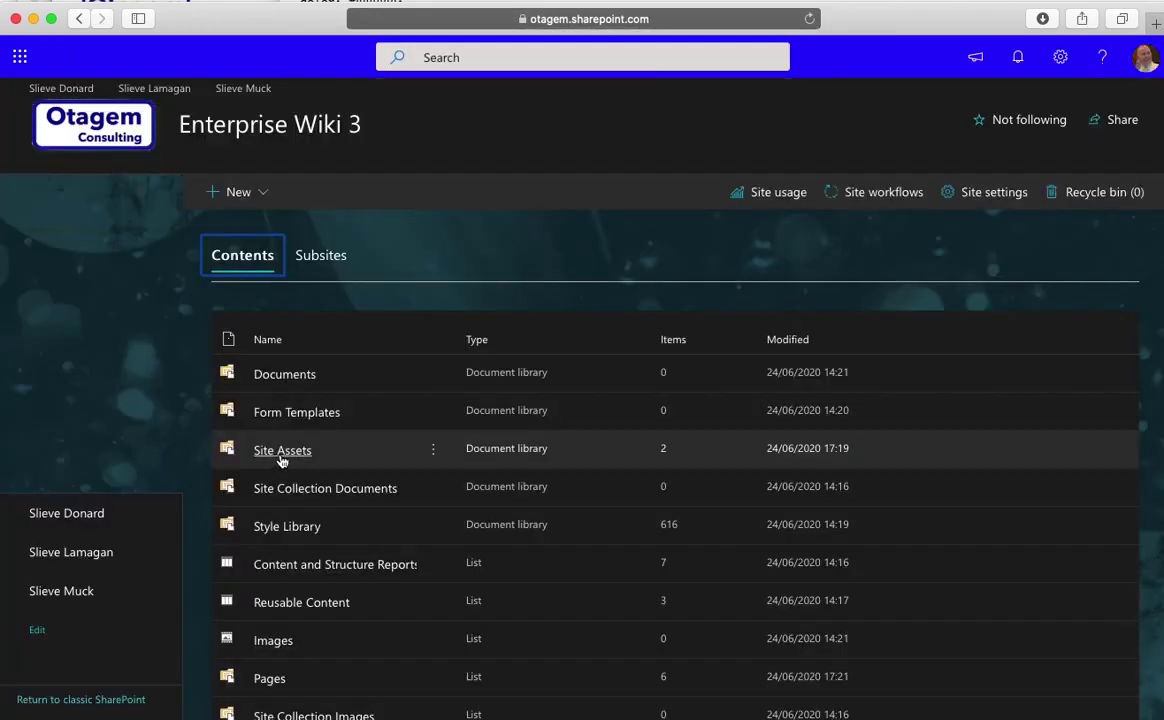
click(282, 452)
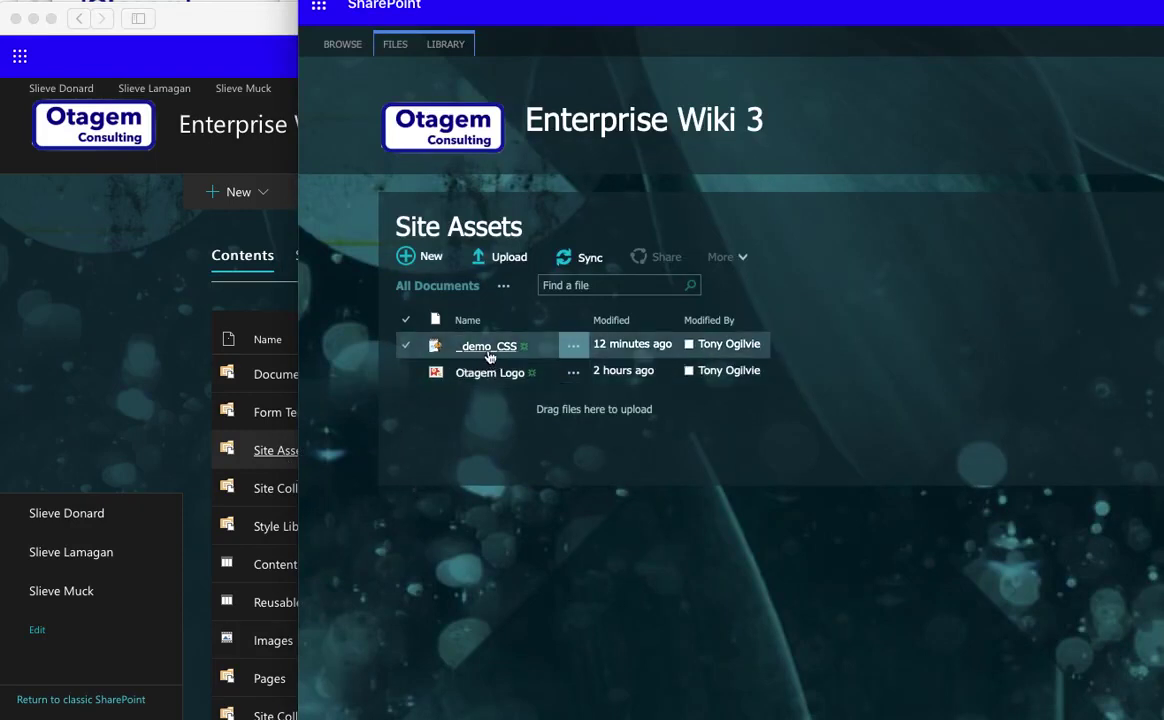
View the _demo_CSS file's h1 and h2 rules, then close it back to Site Contents.
click(489, 347)
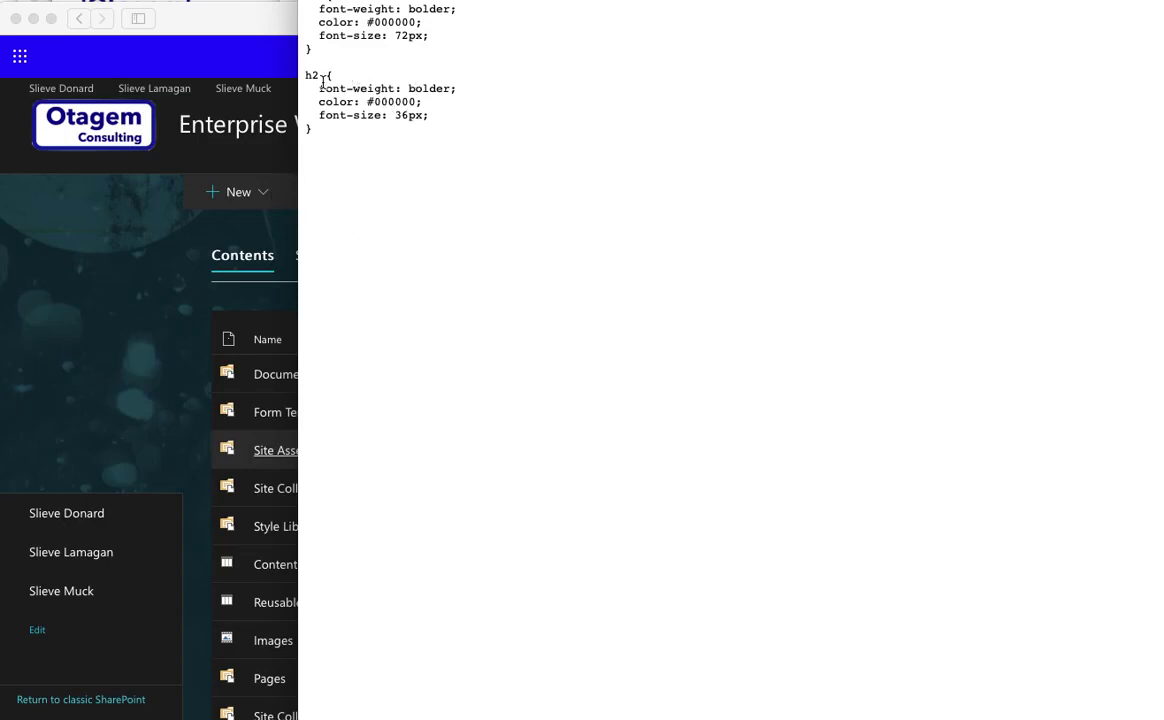
click(171, 282)
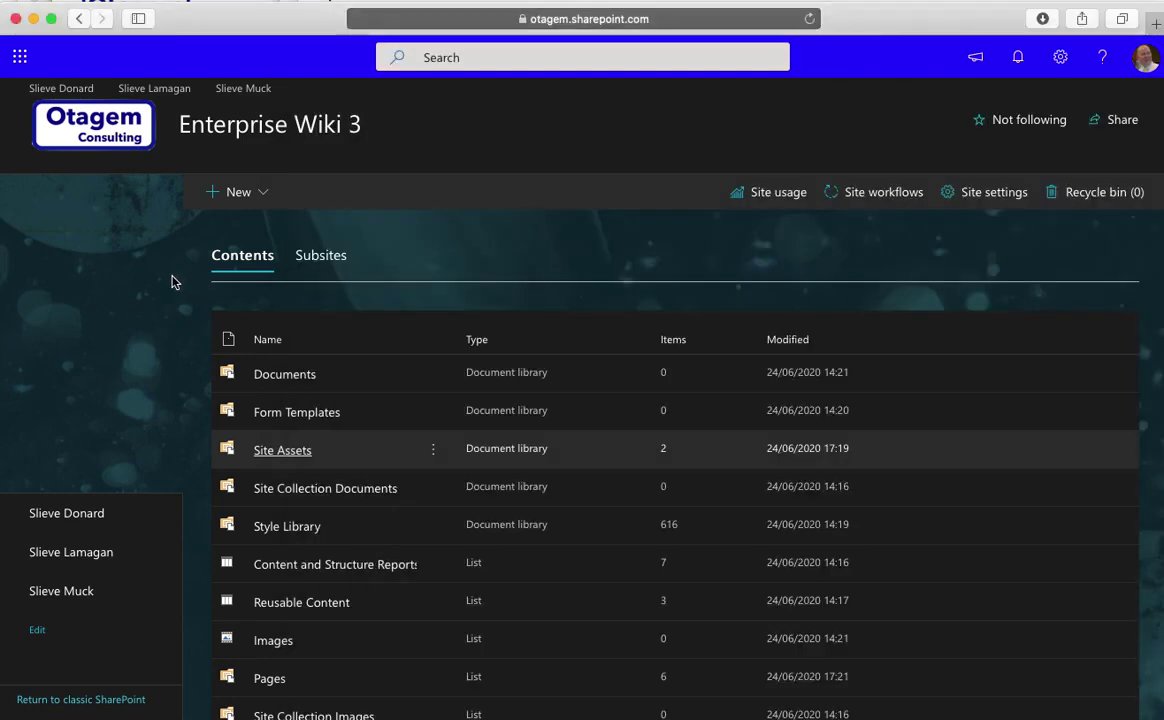
Return to the wiki home, then open Design Manager from the Site settings page.
click(82, 139)
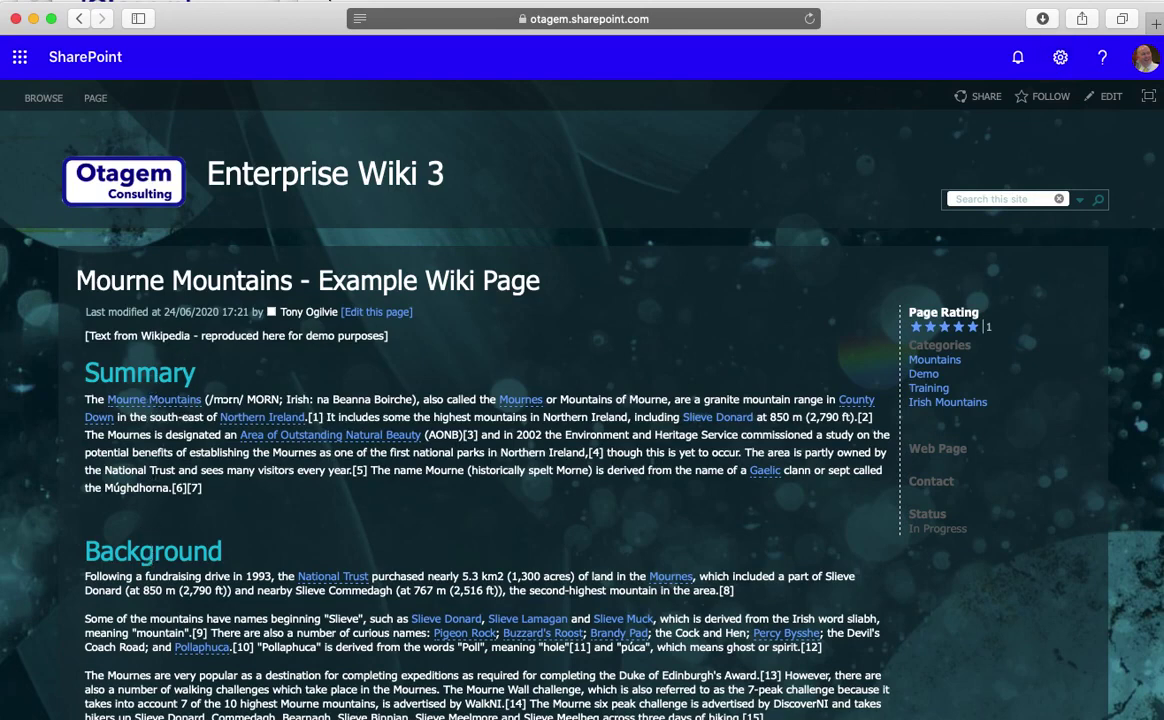
click(1060, 60)
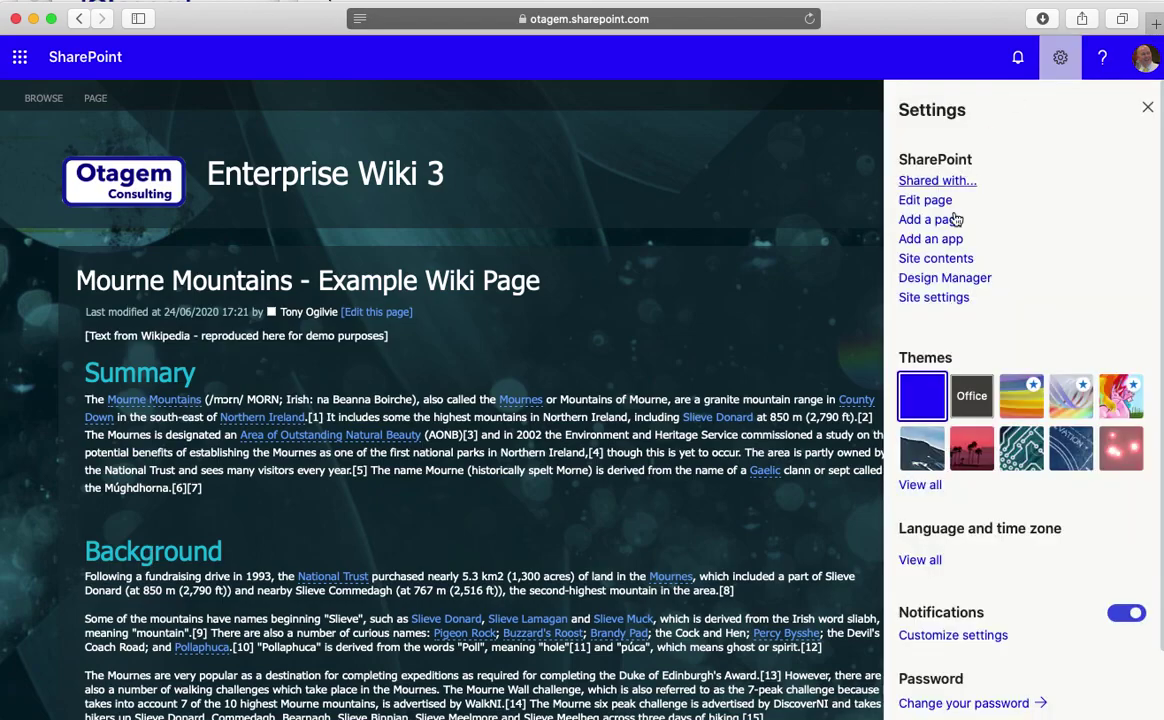
click(931, 305)
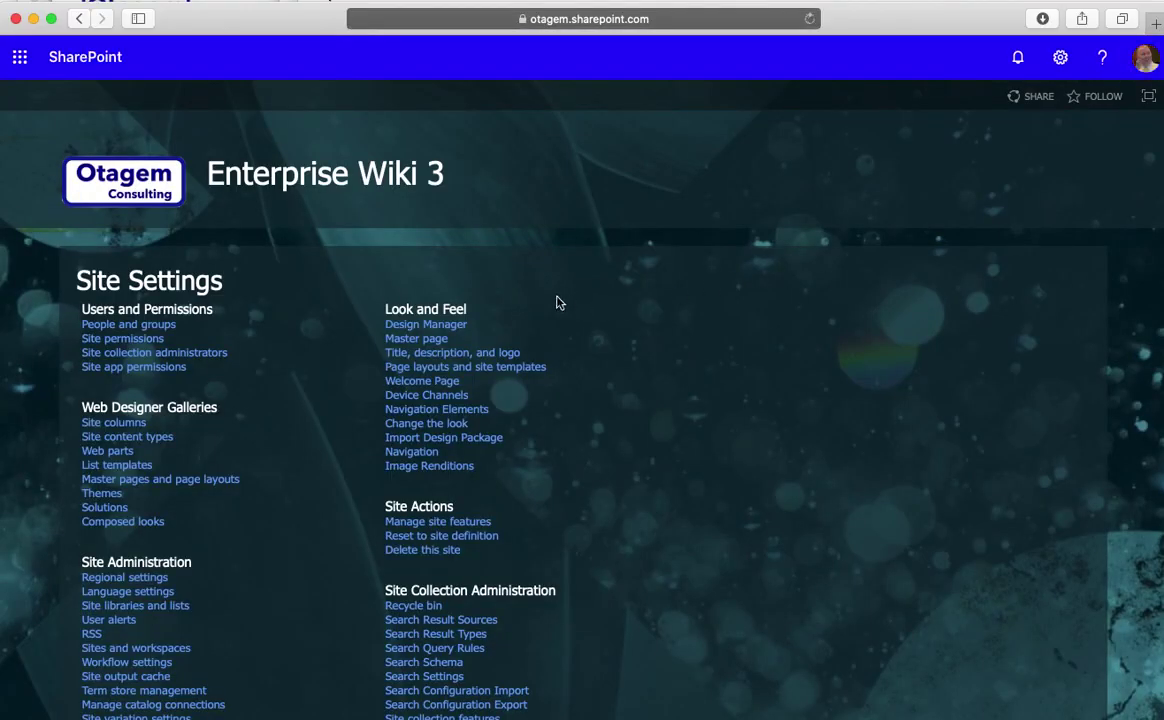
click(436, 327)
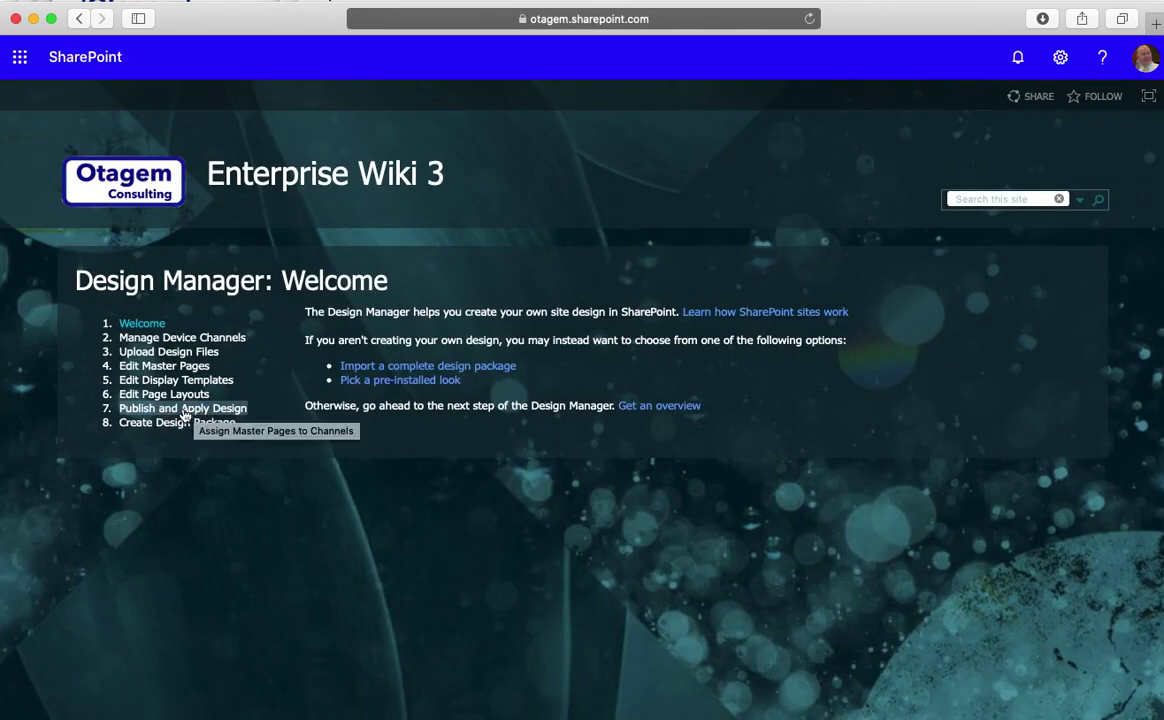
Under Publish and Apply Design, assign master pages and set Alternate CSS URL to 'Specify a CSS file'.
click(184, 409)
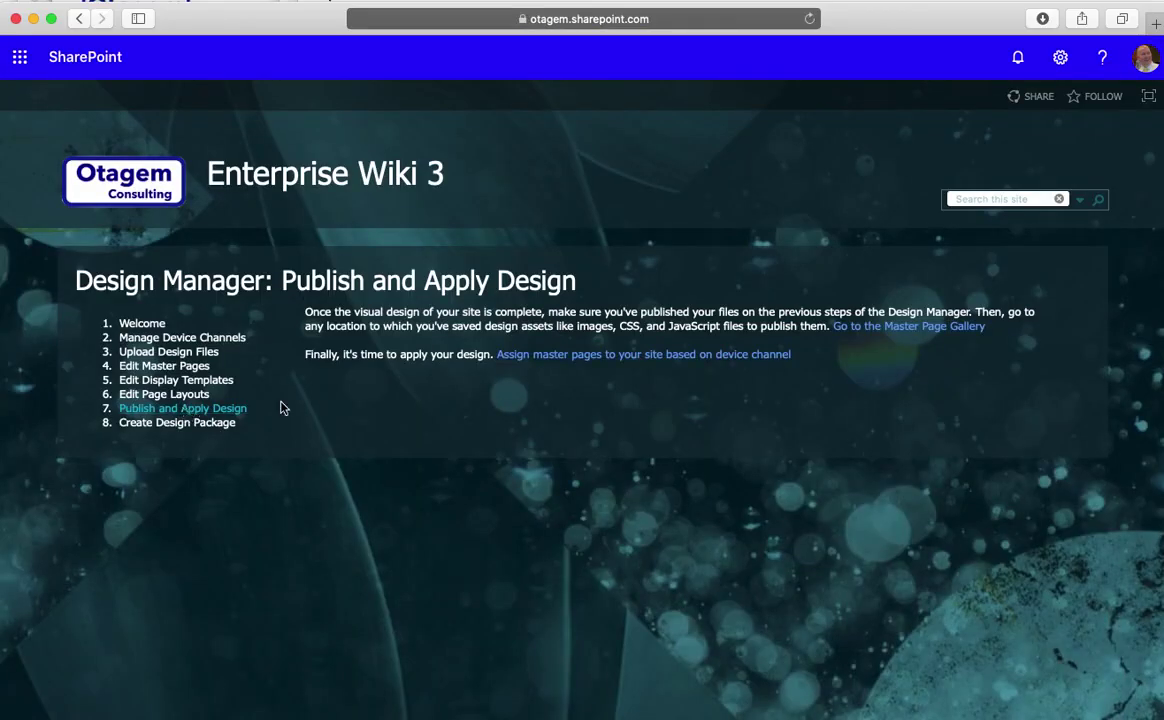
click(614, 360)
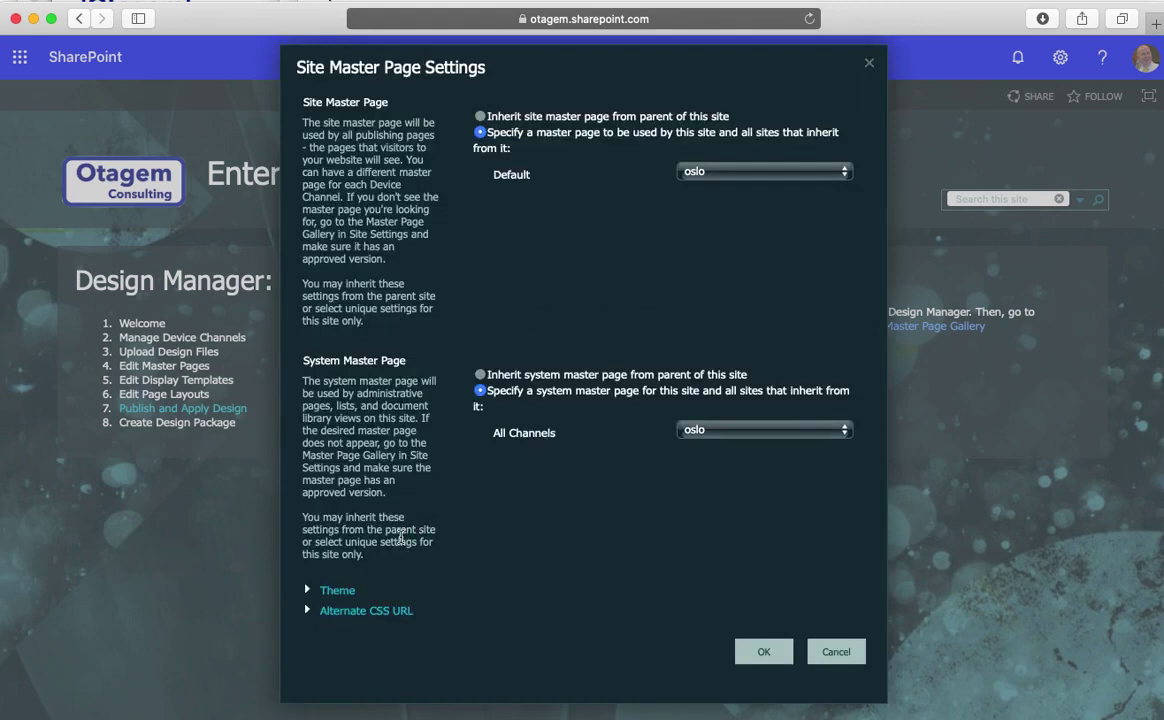
scroll(365, 488, down, 1)
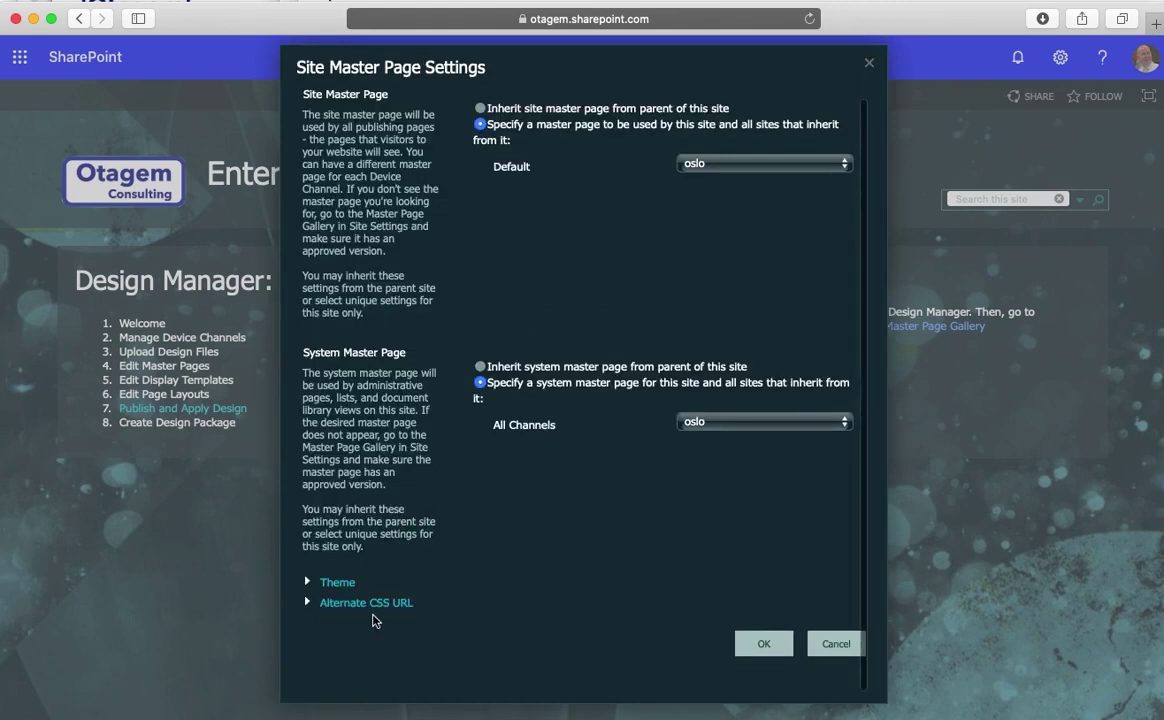
click(310, 604)
scroll(410, 598, down, 3)
scroll(425, 592, down, 2)
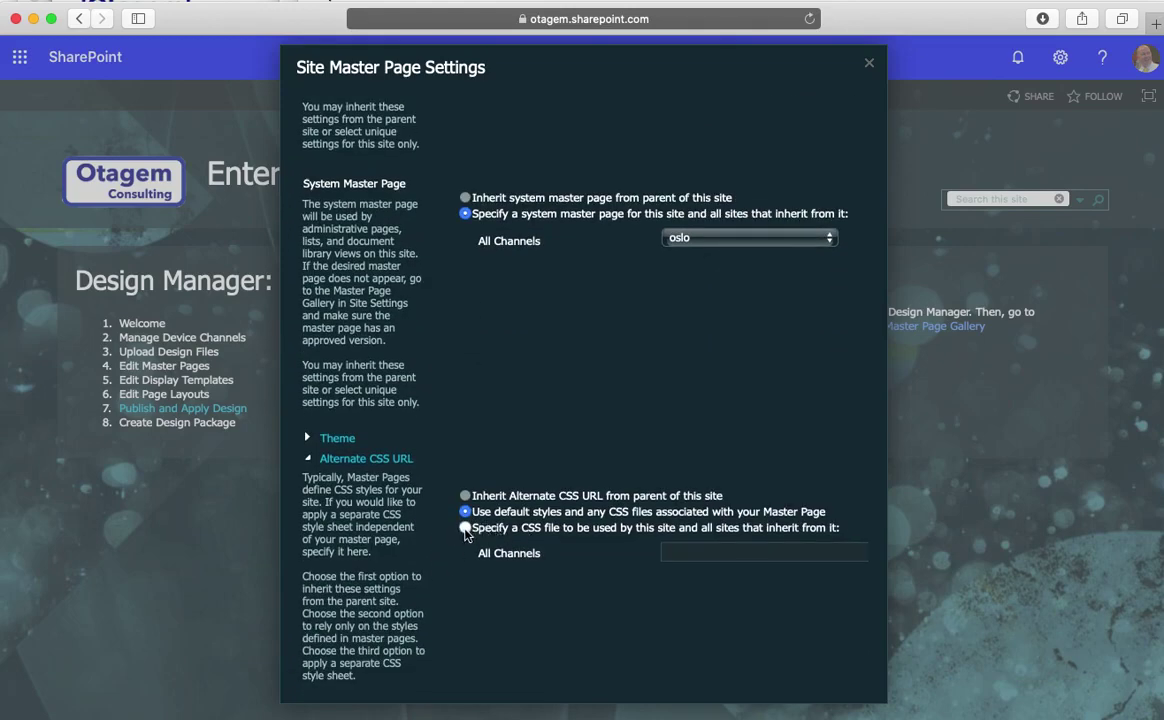
click(465, 528)
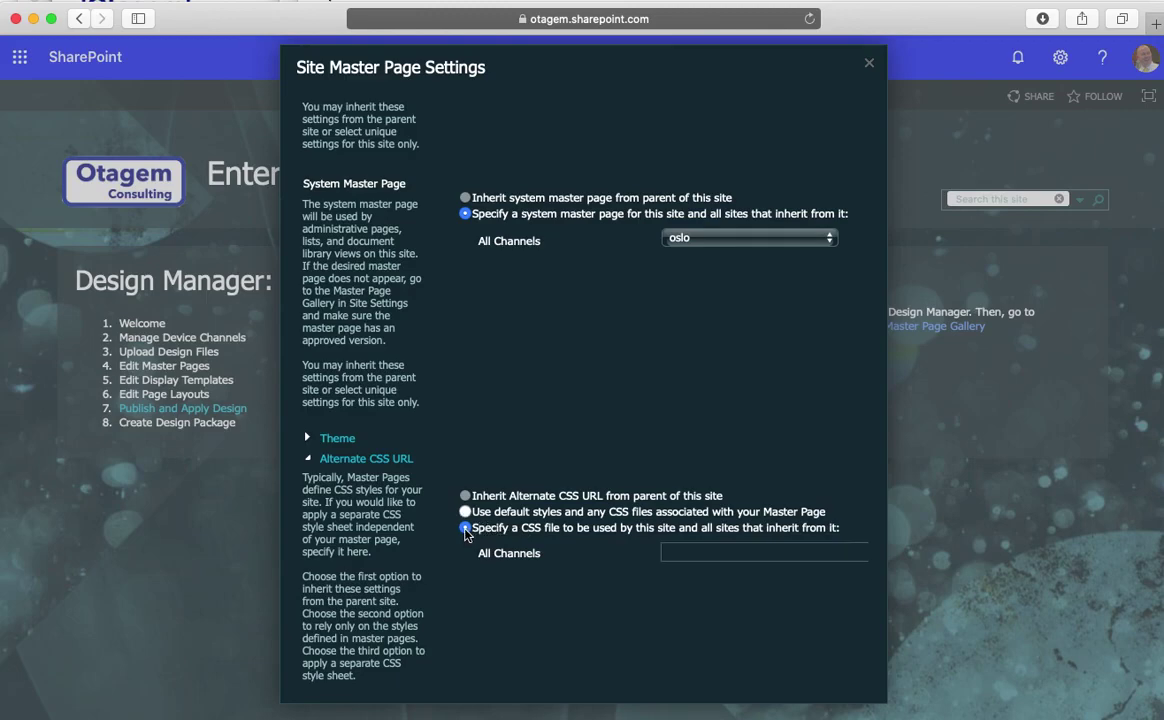
scroll(467, 560, right, 2)
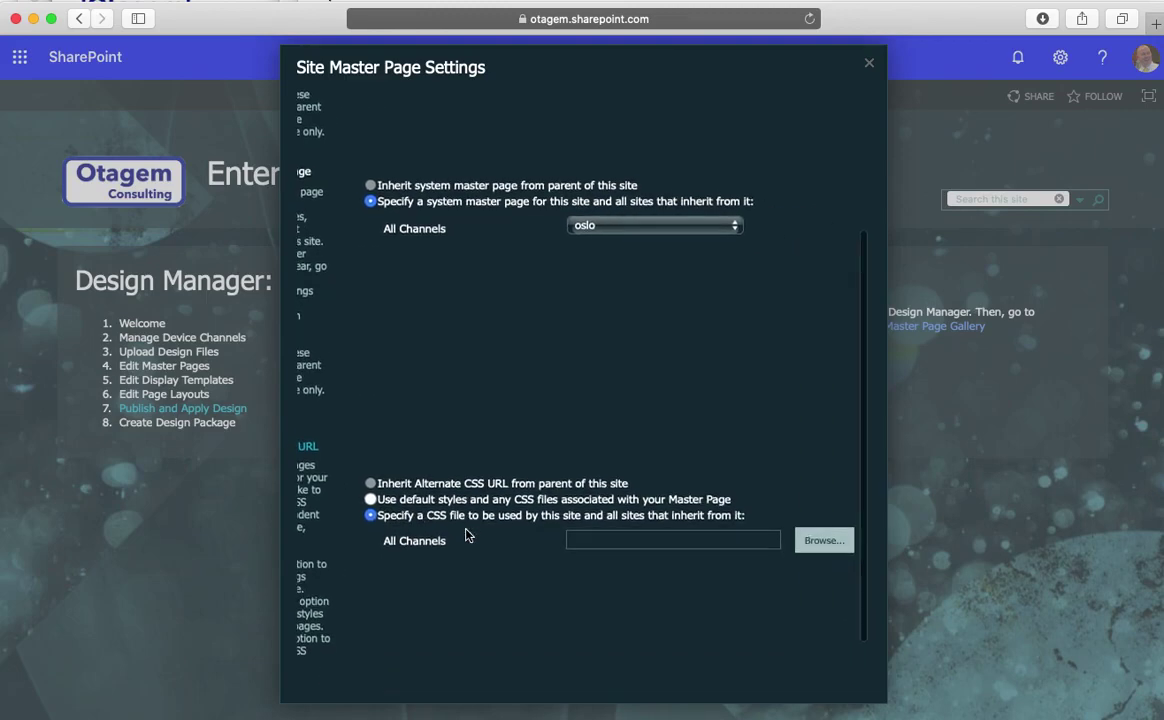
Insert SiteAssets/_demo_CSS.css as the alternate CSS file and save the master page settings.
click(824, 541)
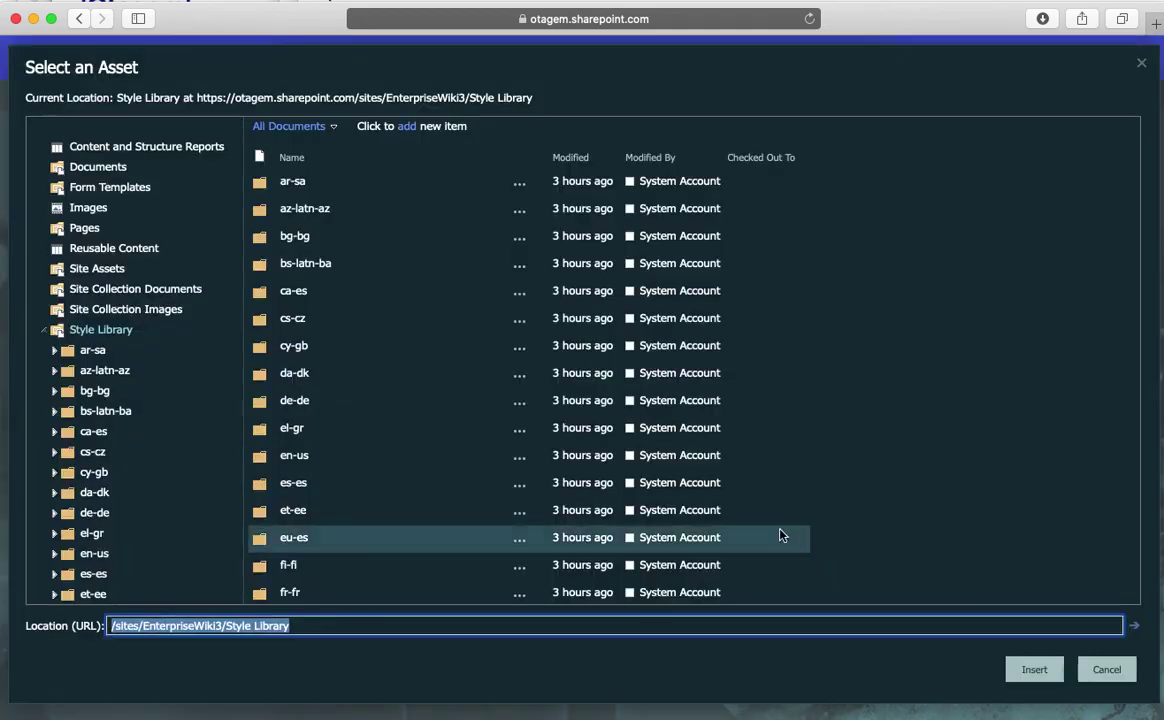
click(45, 330)
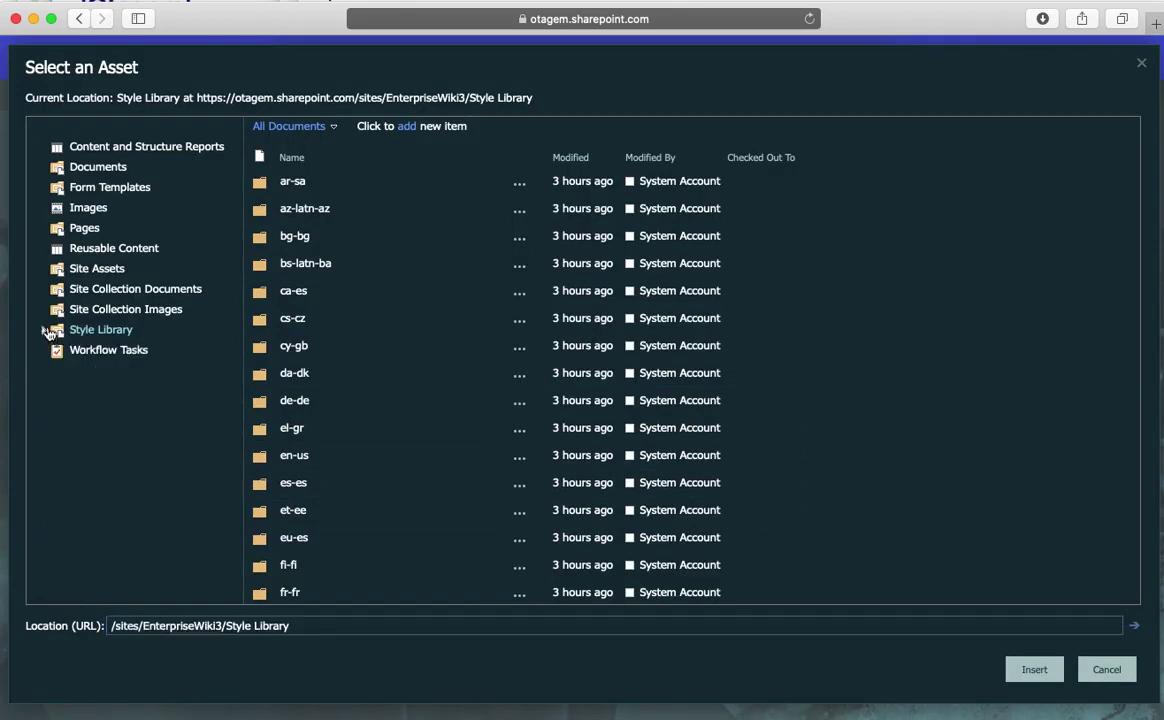
click(96, 268)
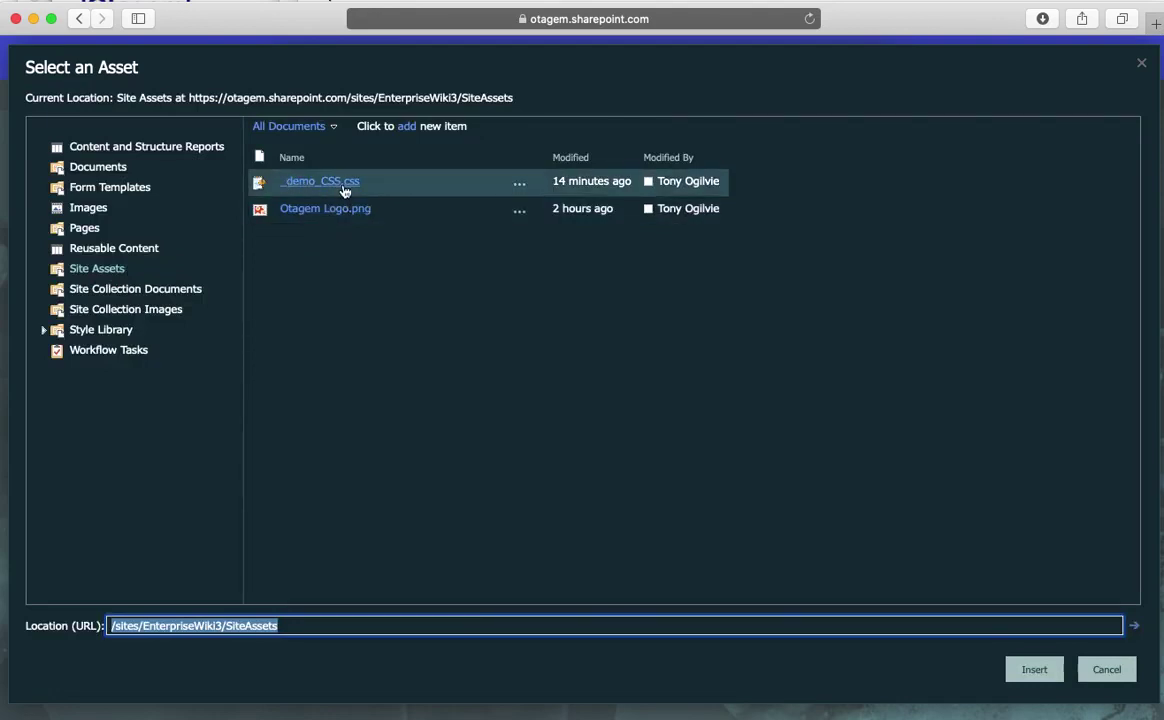
click(377, 188)
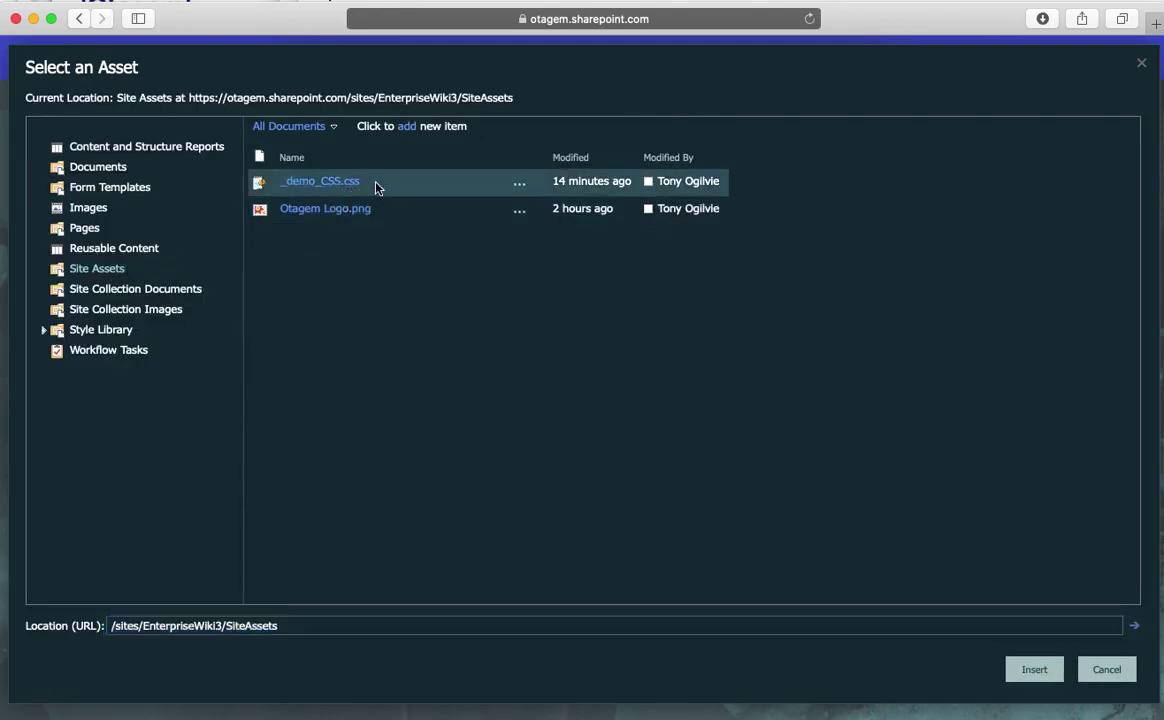
click(1034, 669)
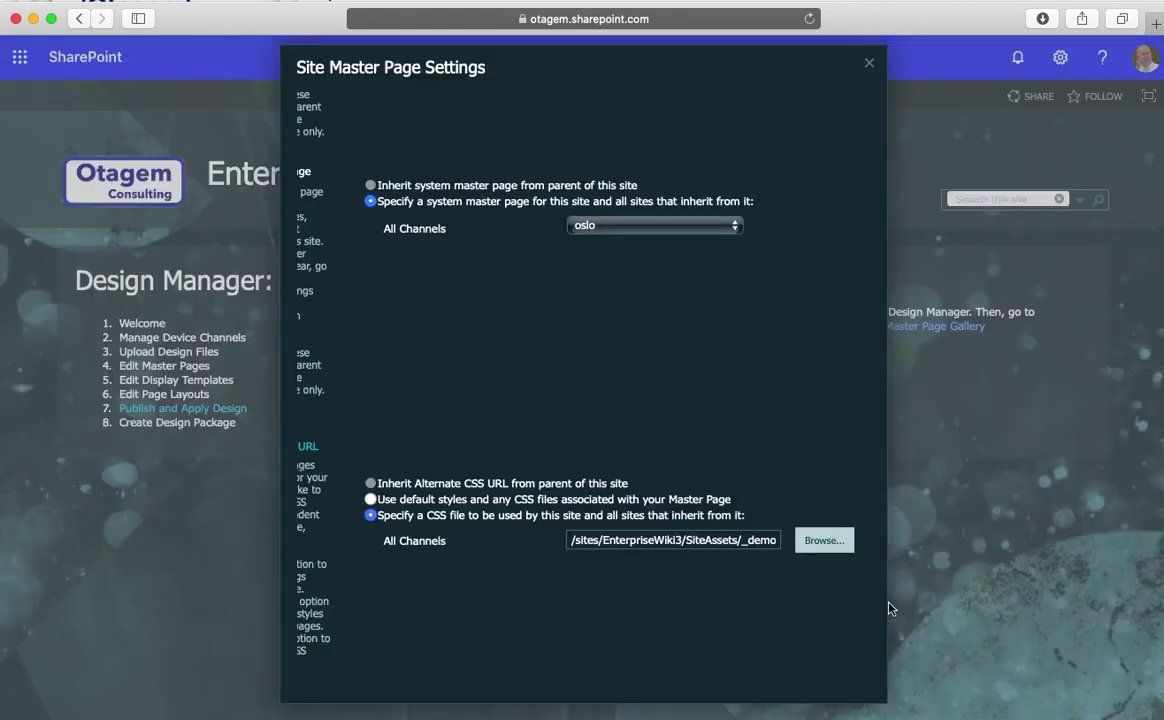
scroll(820, 610, down, 3)
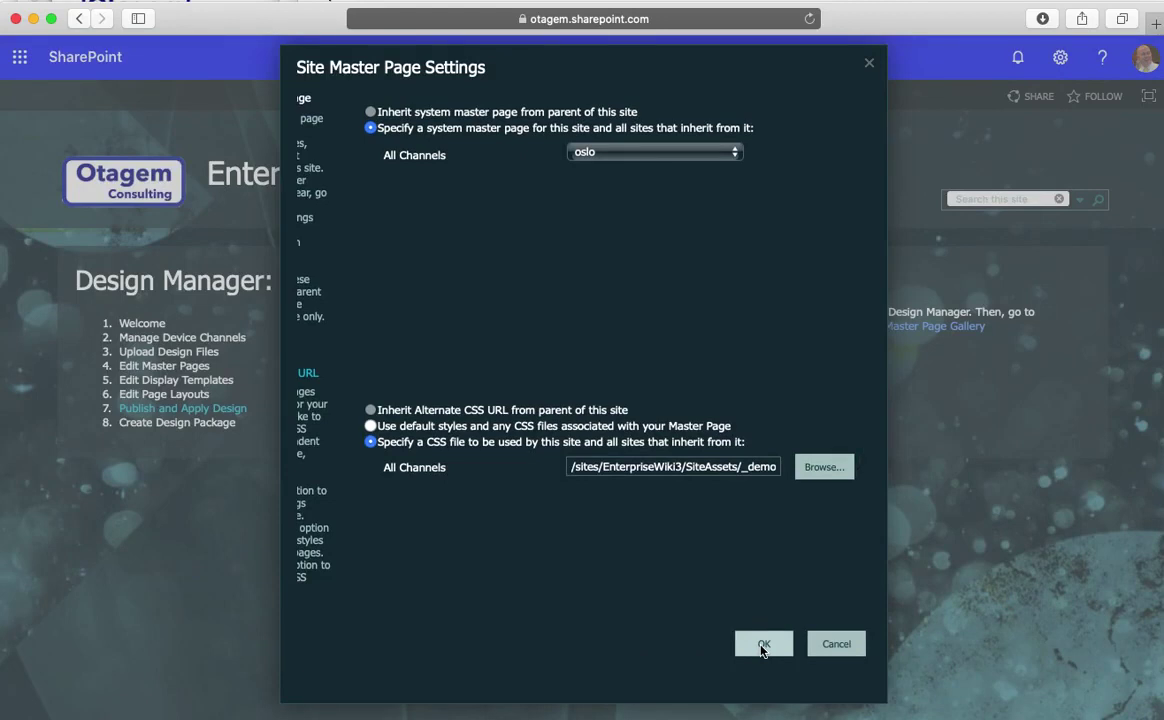
click(763, 646)
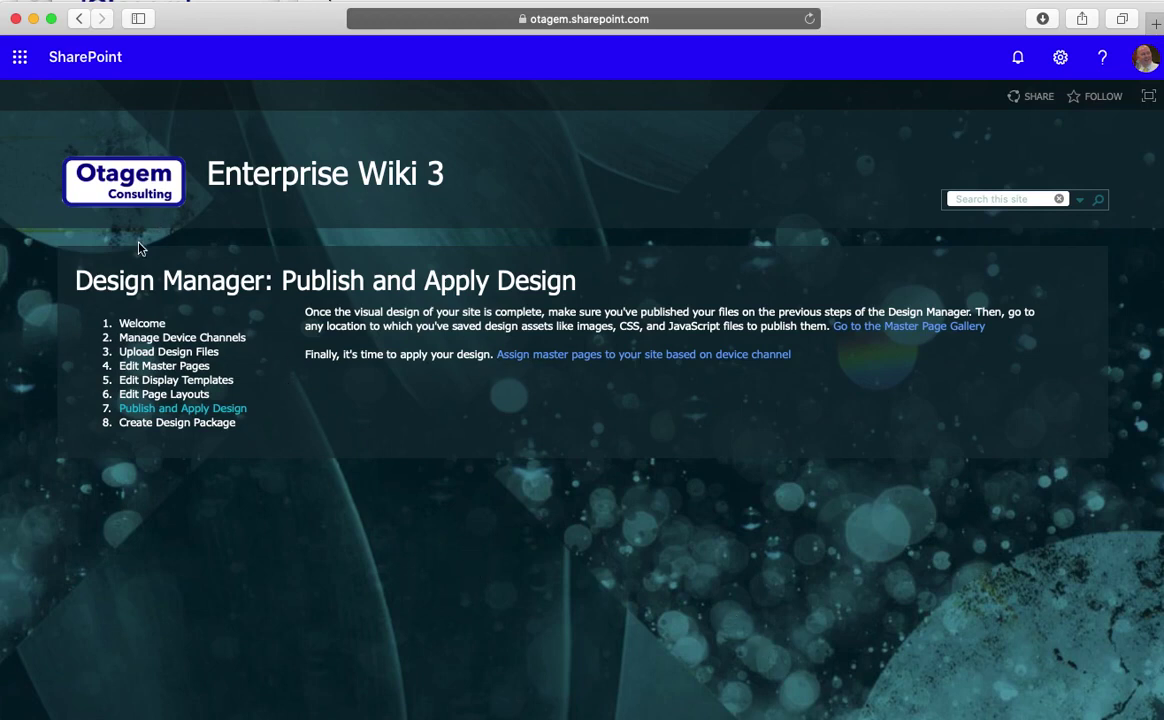
Return to the Mourne Mountains wiki page and scroll through it to check the huge headings.
click(117, 190)
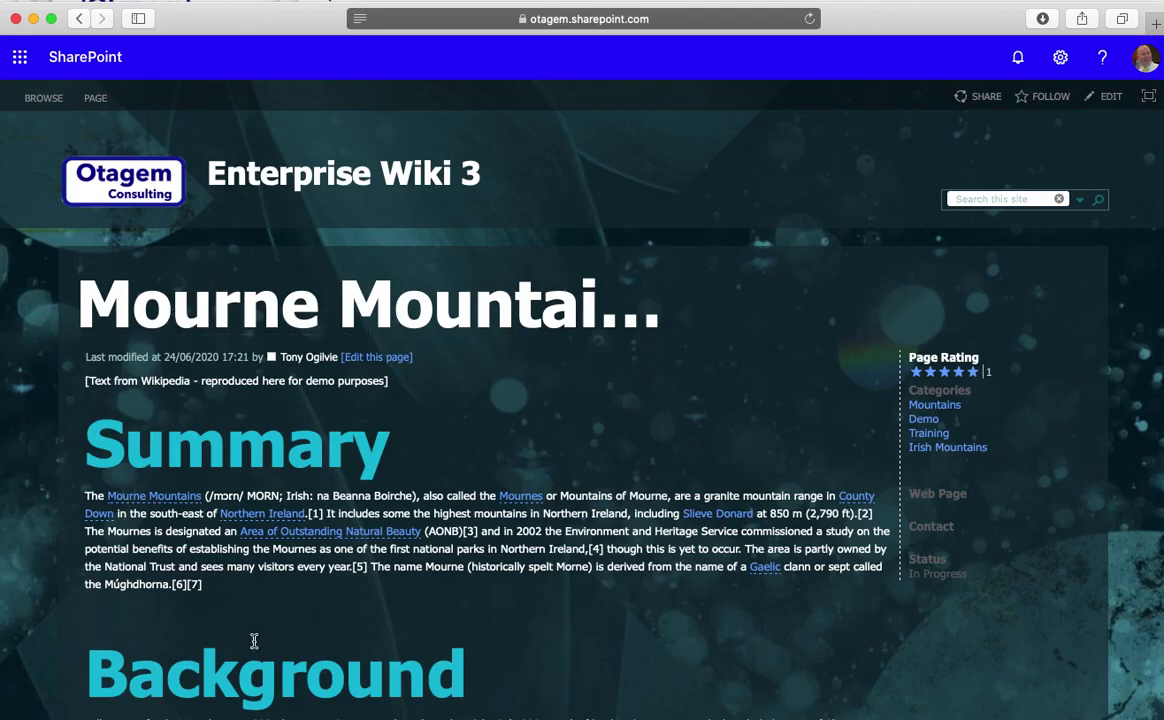
scroll(252, 637, down, 4)
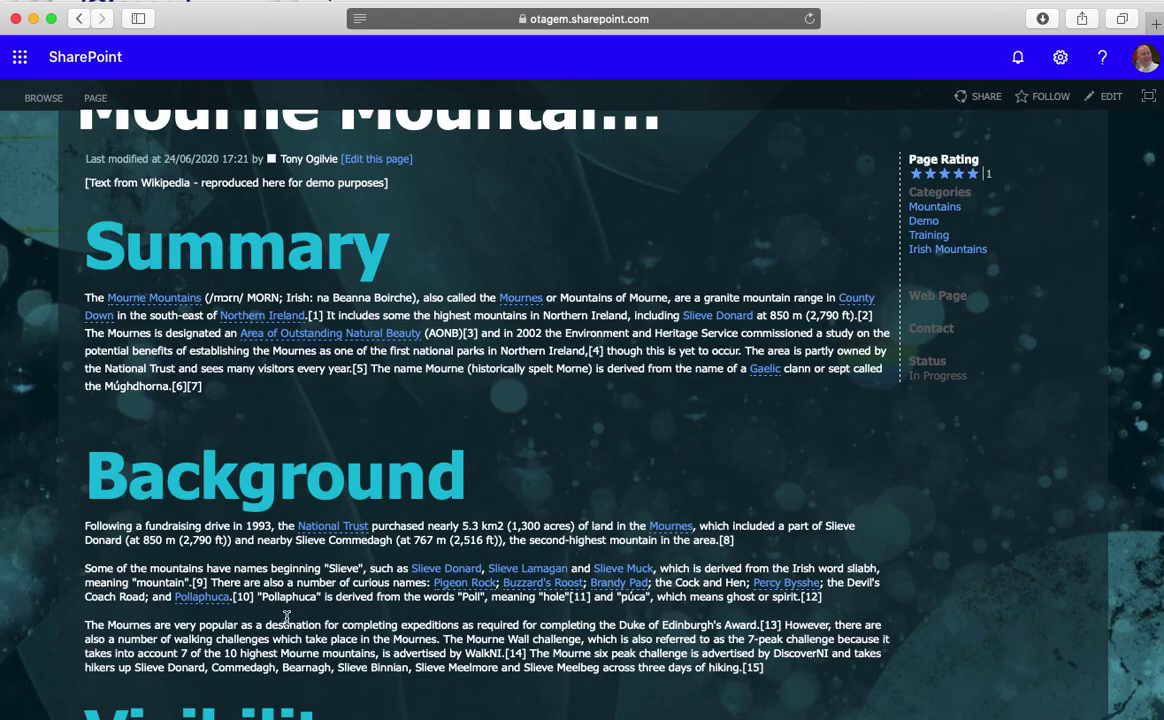
scroll(287, 617, up, 5)
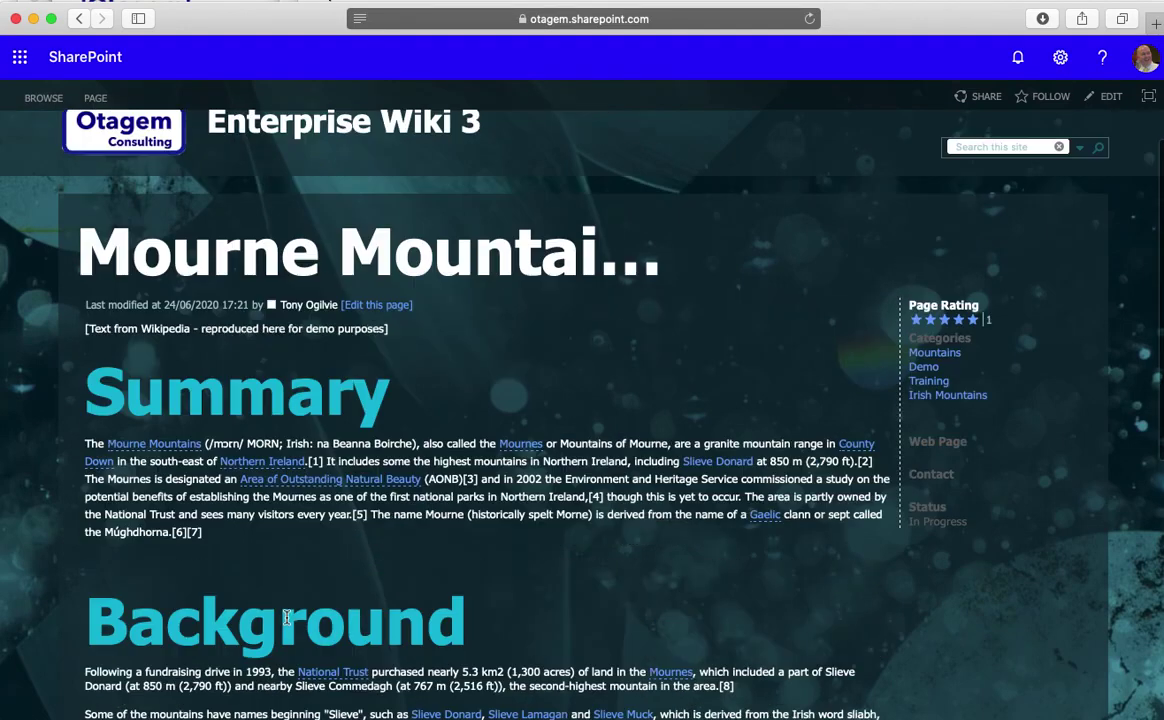